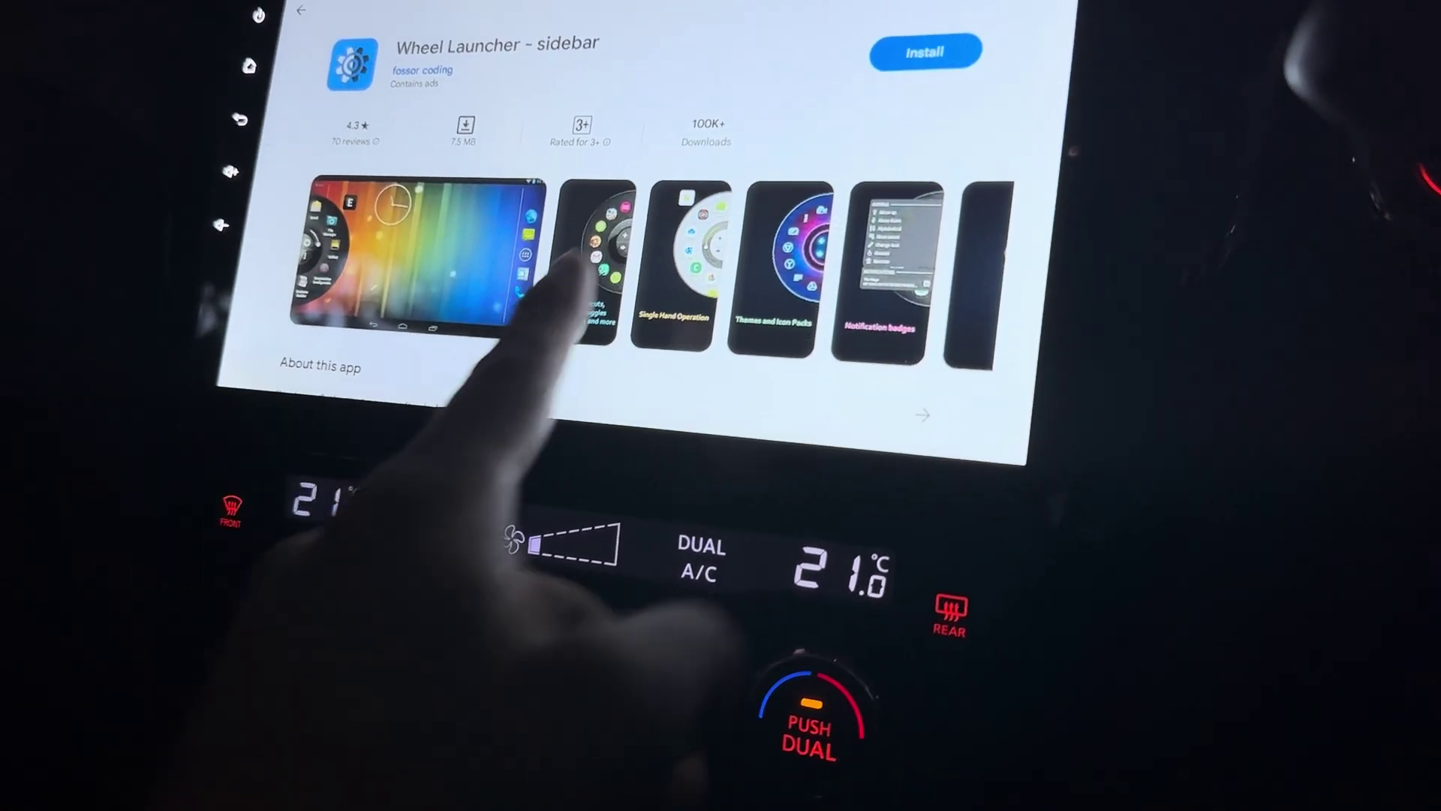
pyautogui.moveTo(596, 290); pyautogui.dragTo(660, 17)
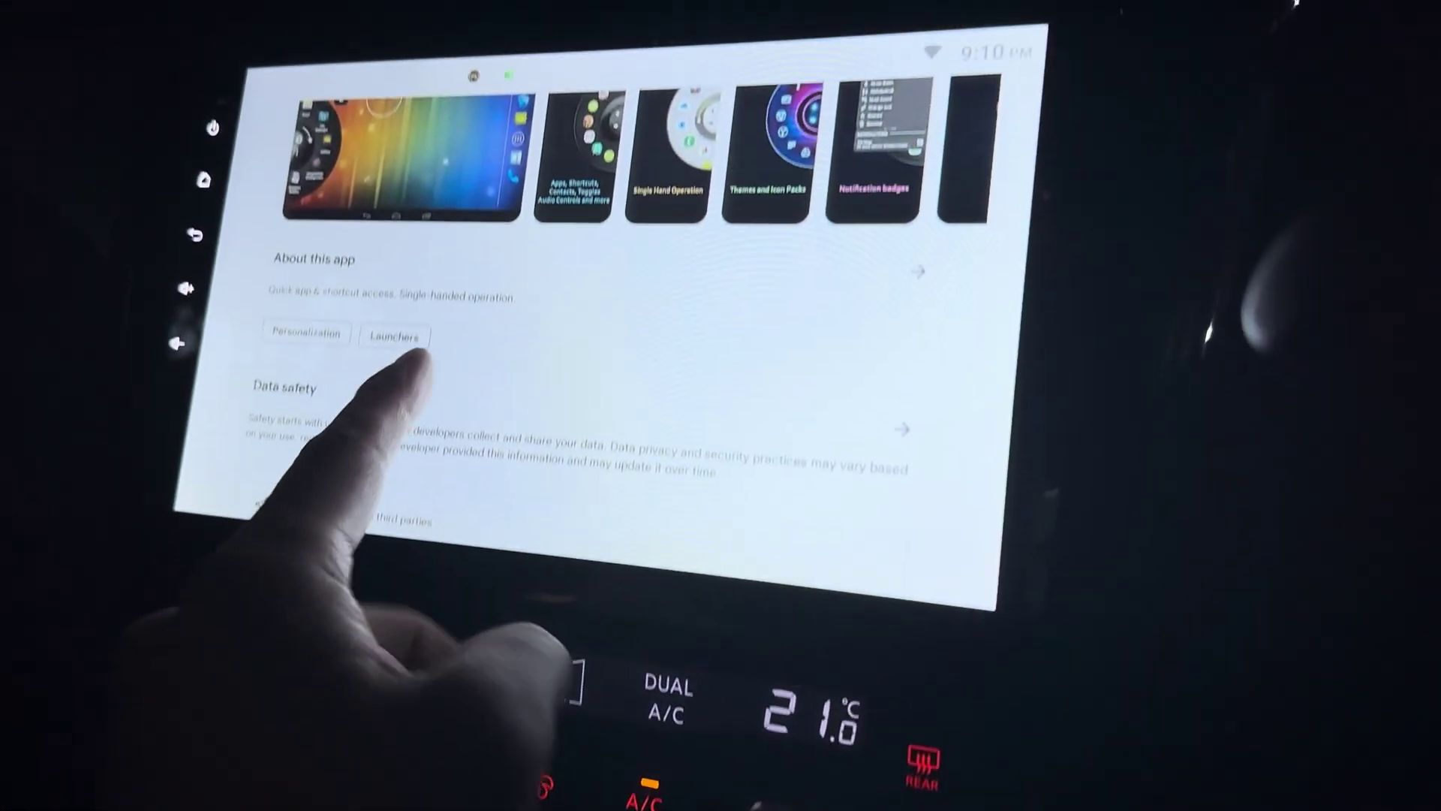
# - Scroll the Play Store listing and install Wheel Launcher - sidebar
pyautogui.moveTo(580, 295); pyautogui.dragTo(596, 540)
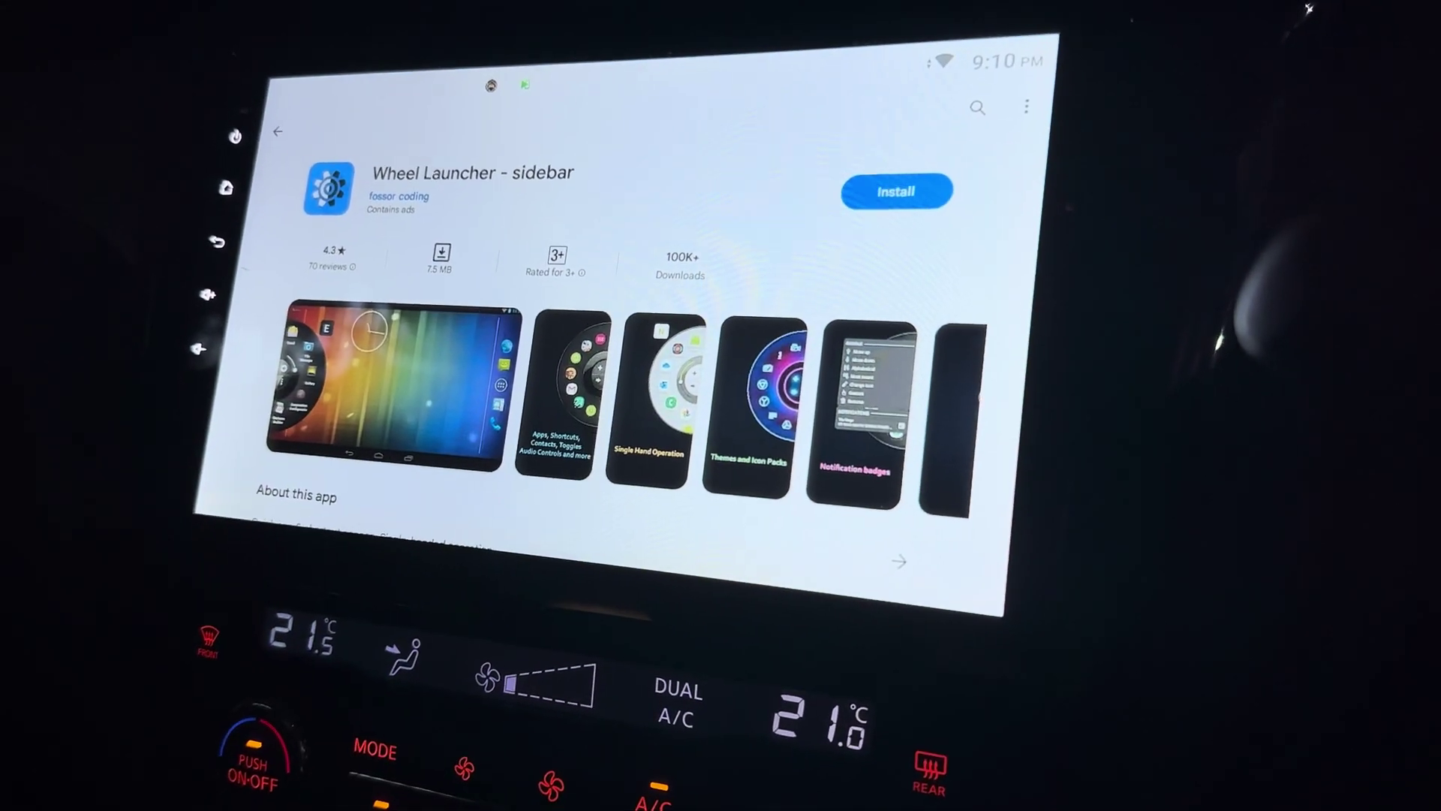
pyautogui.click(896, 192)
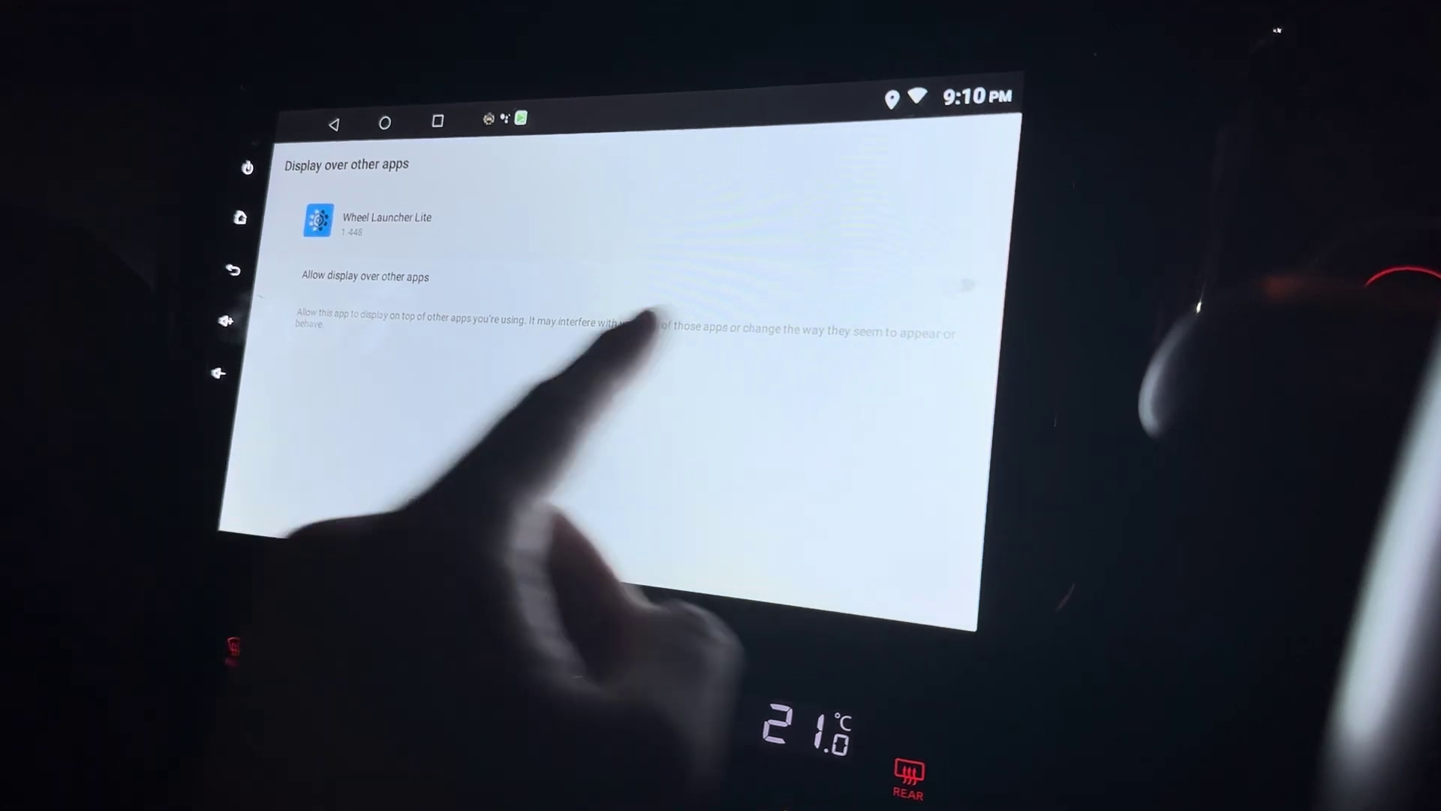
# - Allow Wheel Launcher Lite to display over other apps, then return to the Play Store page
pyautogui.click(955, 281)
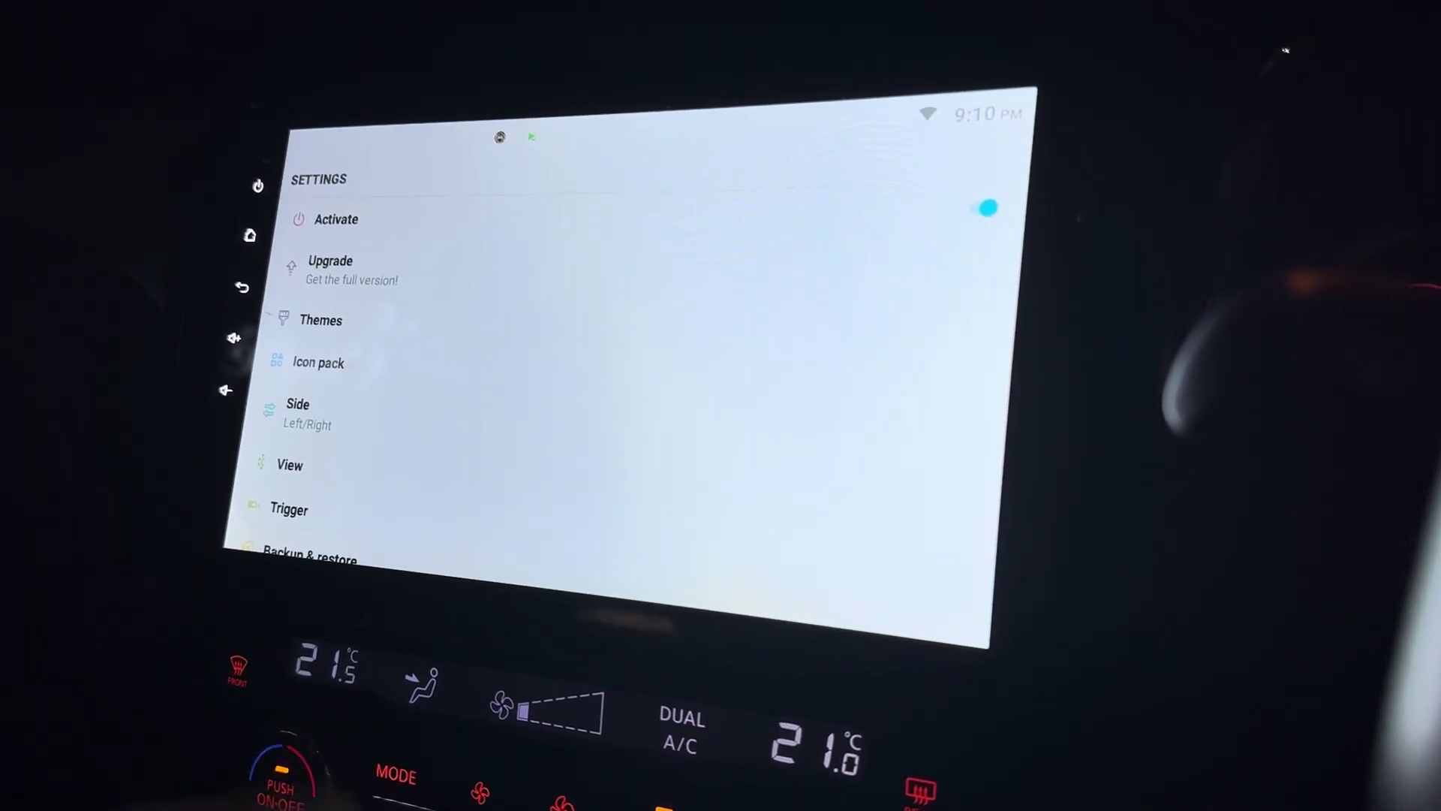
pyautogui.scroll(-3, 625, 337)
pyautogui.scroll(3, 624, 338)
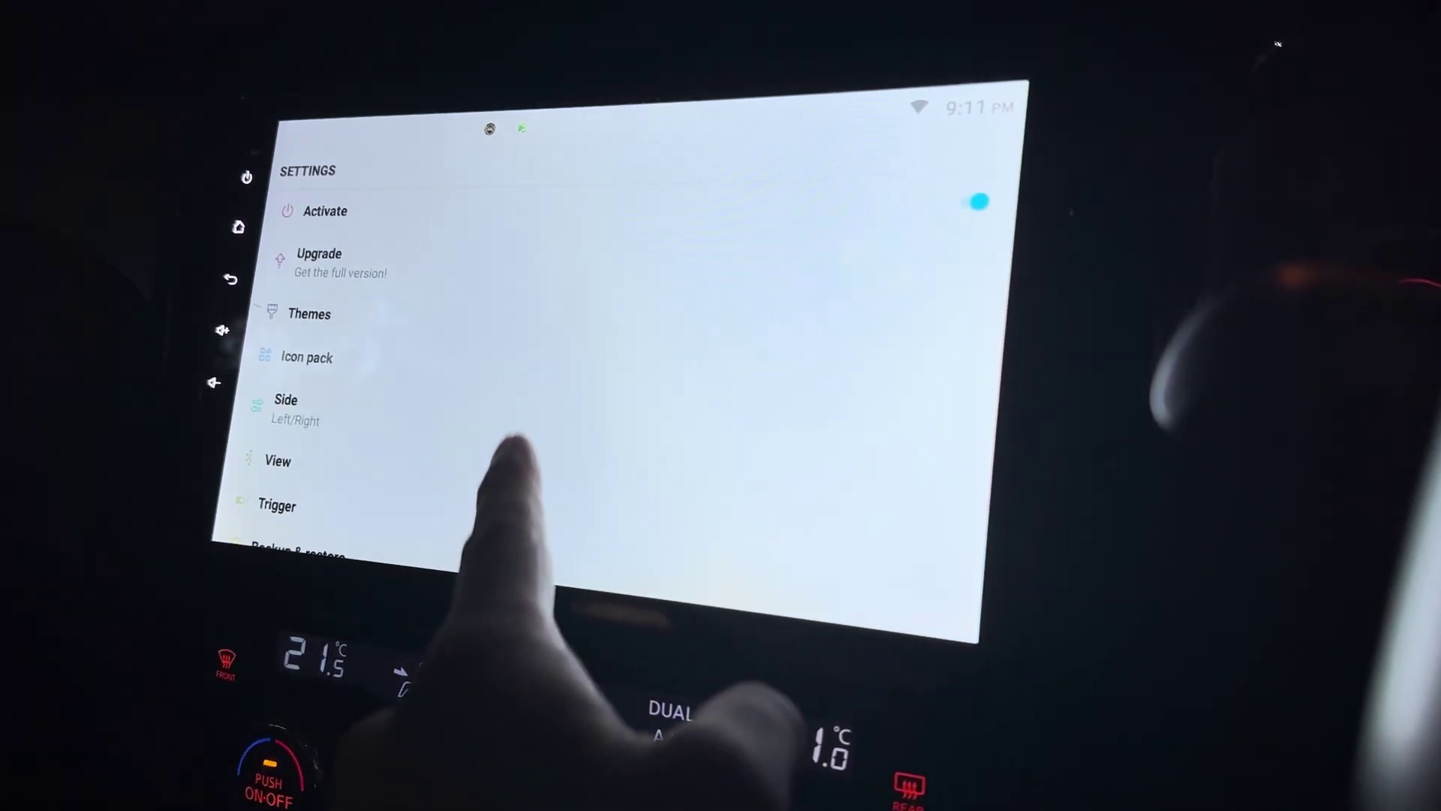
pyautogui.scroll(-3, 491, 339)
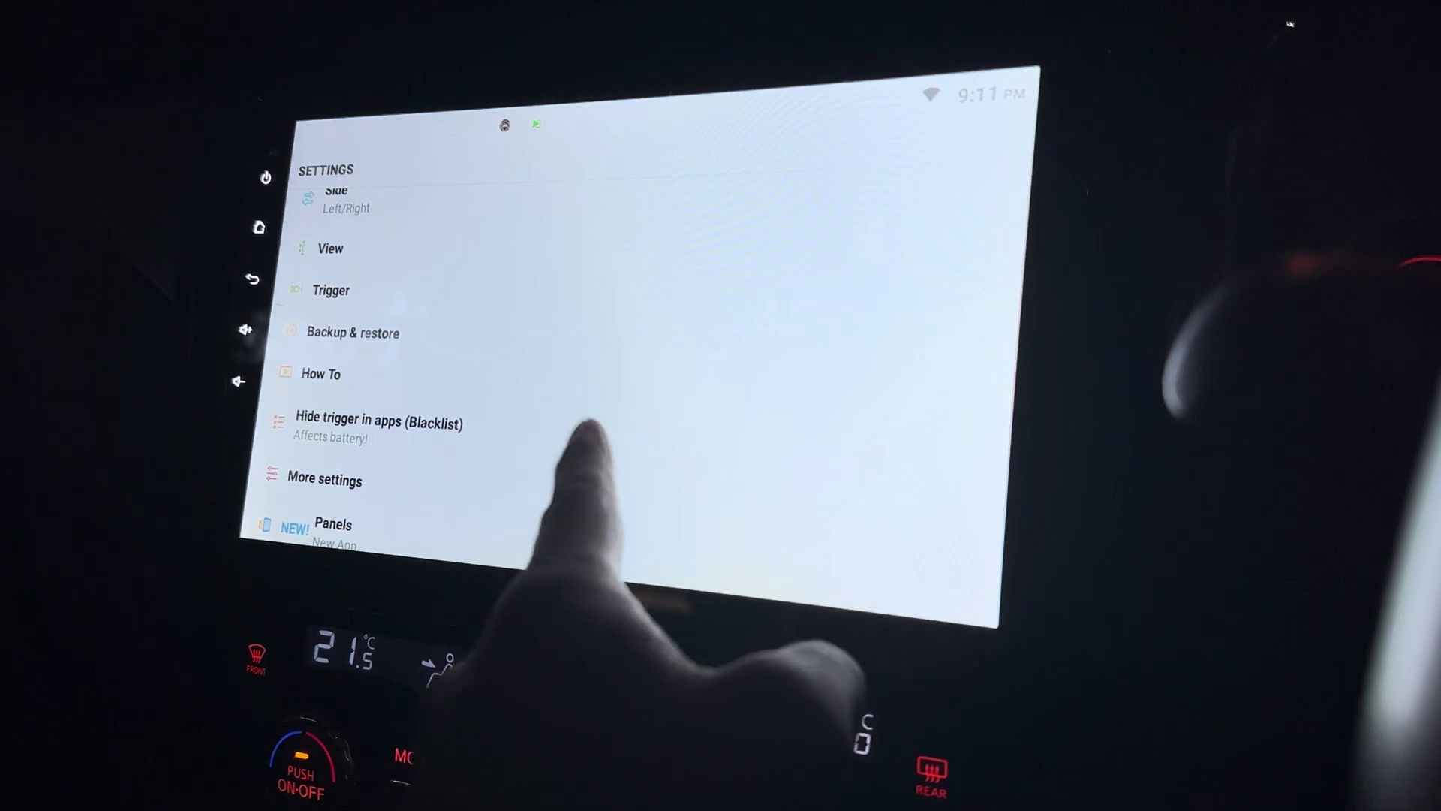
pyautogui.click(253, 278)
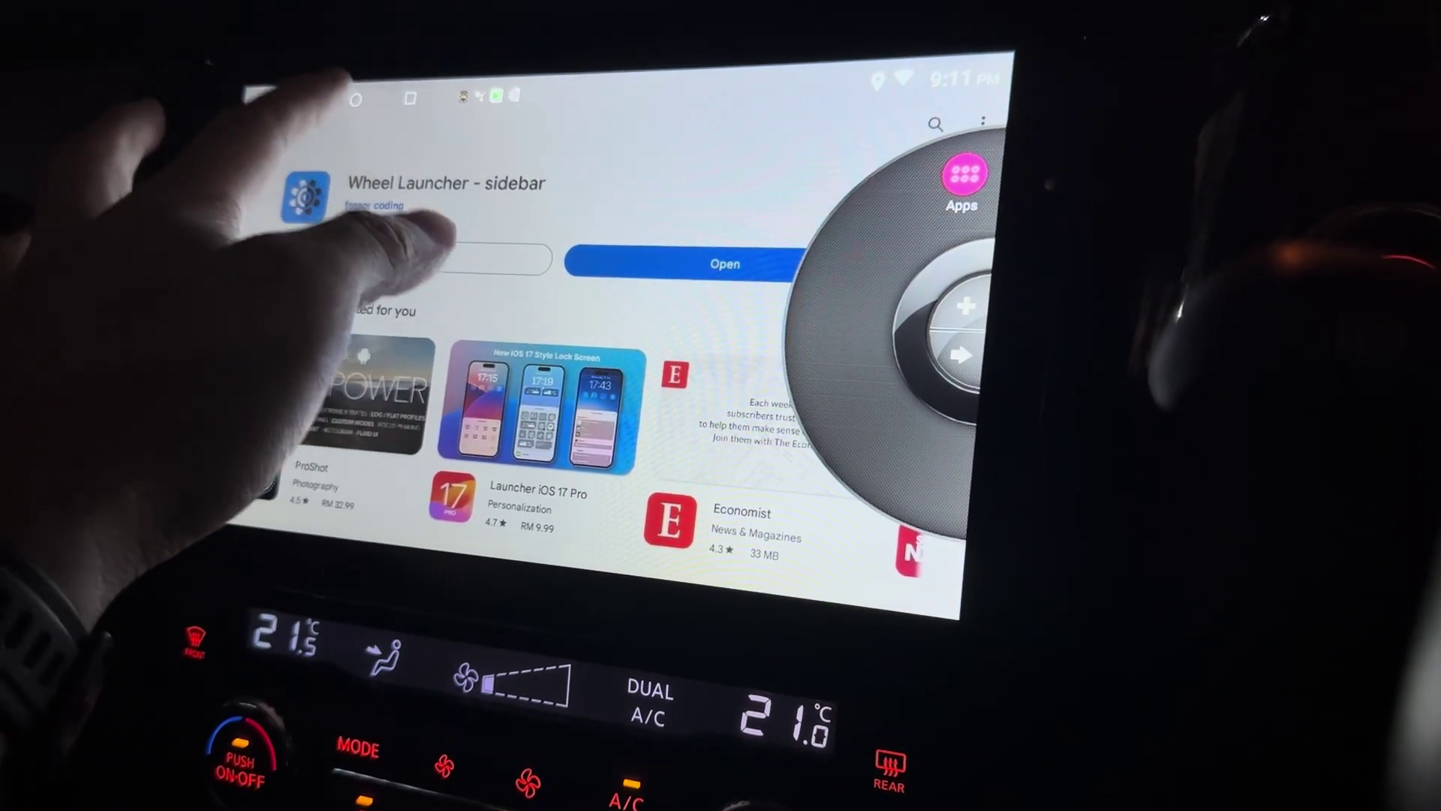
# - Go to the home screen, choosing AGAMA Car Launcher as the home app
pyautogui.click(355, 99)
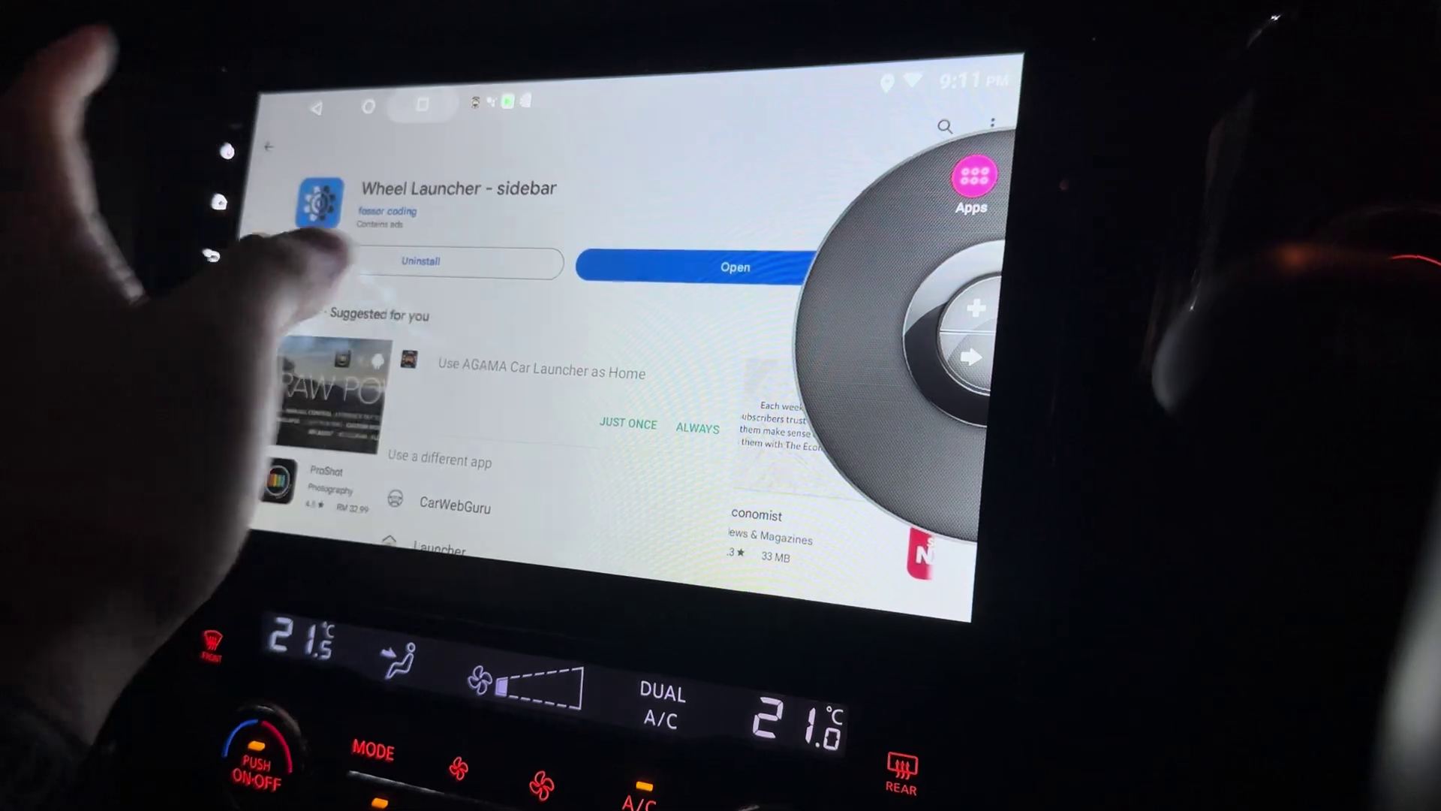
pyautogui.click(627, 424)
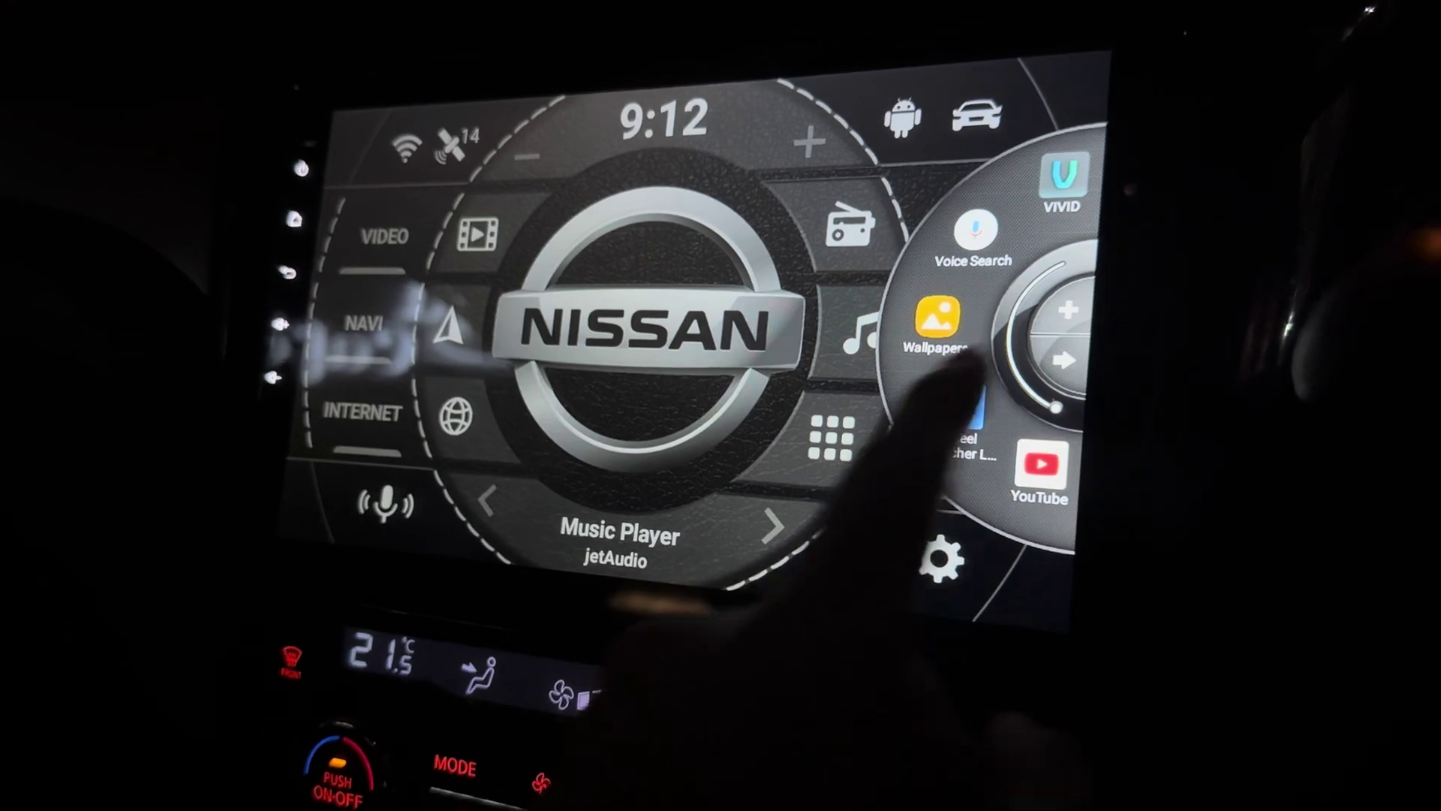
# - Choose Settings from the wheel's APPS options menu
pyautogui.click(1075, 277)
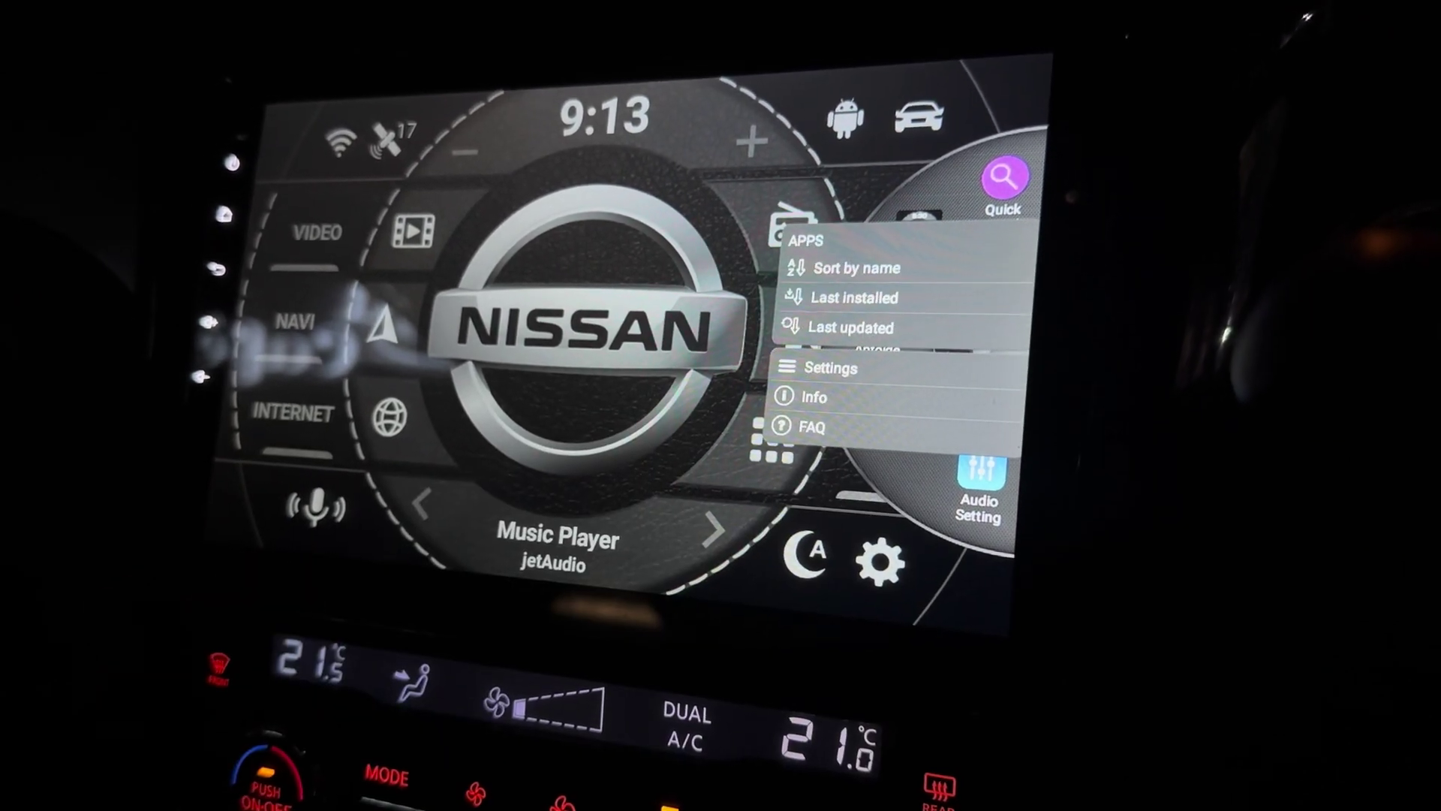
pyautogui.click(829, 363)
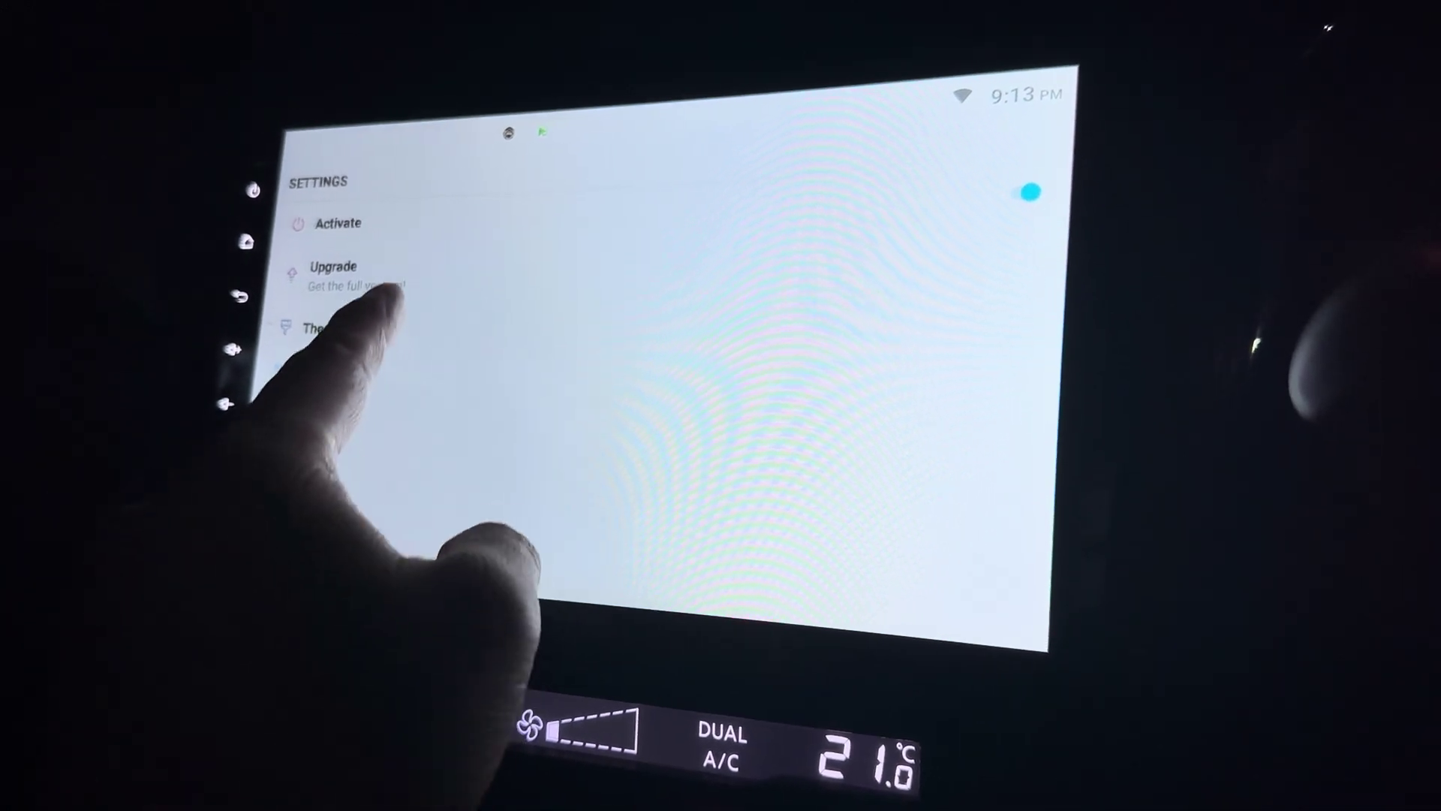
pyautogui.click(434, 260)
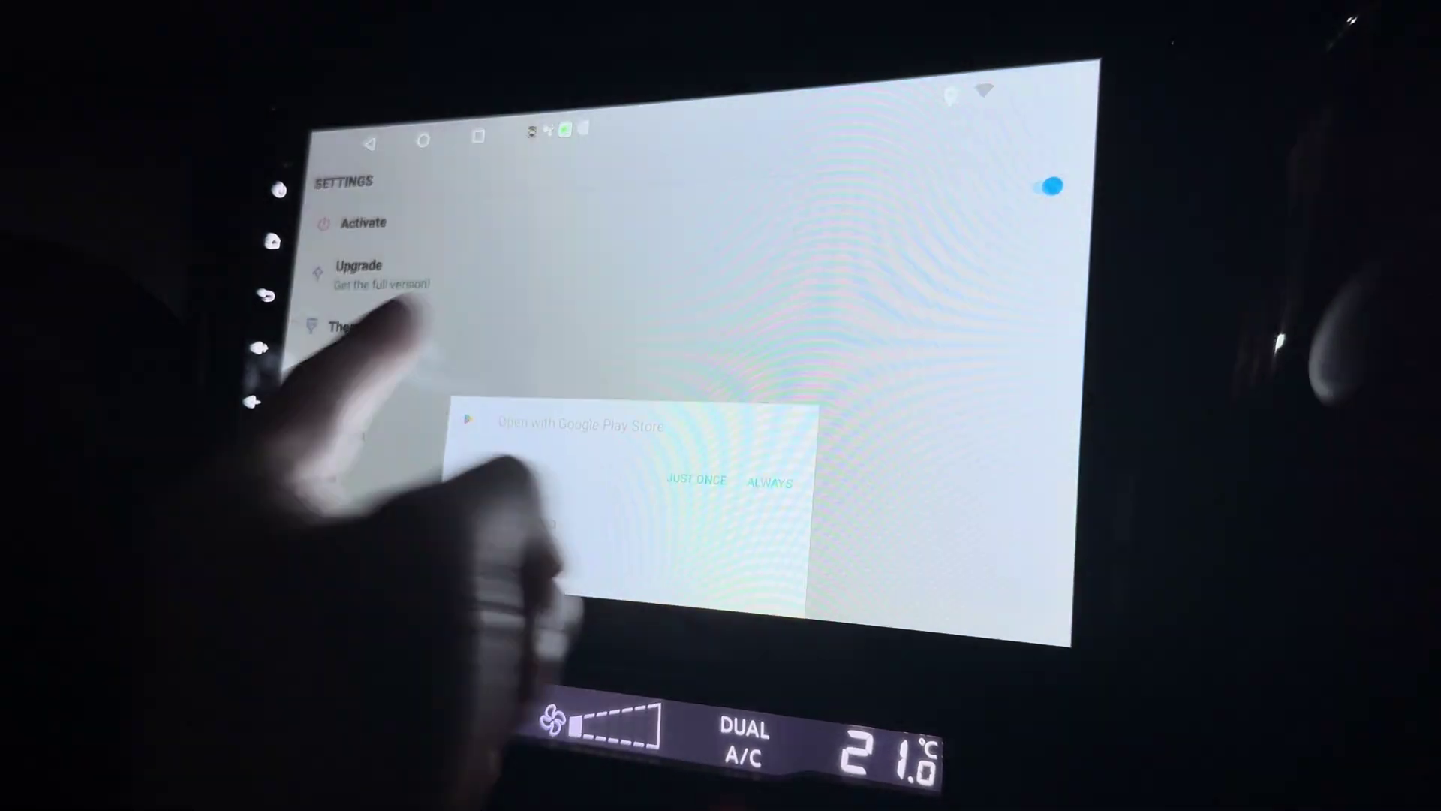
pyautogui.click(263, 293)
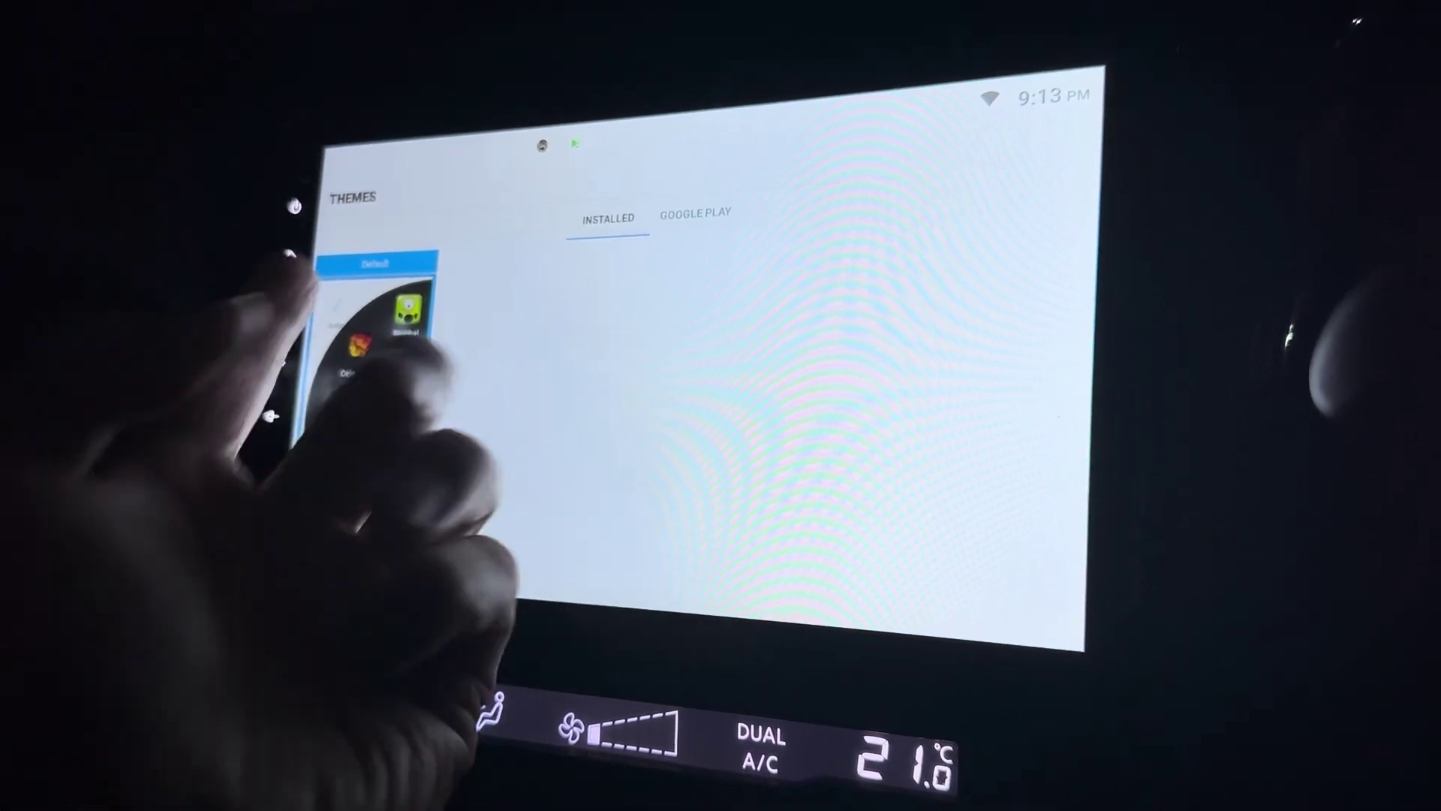
pyautogui.click(701, 211)
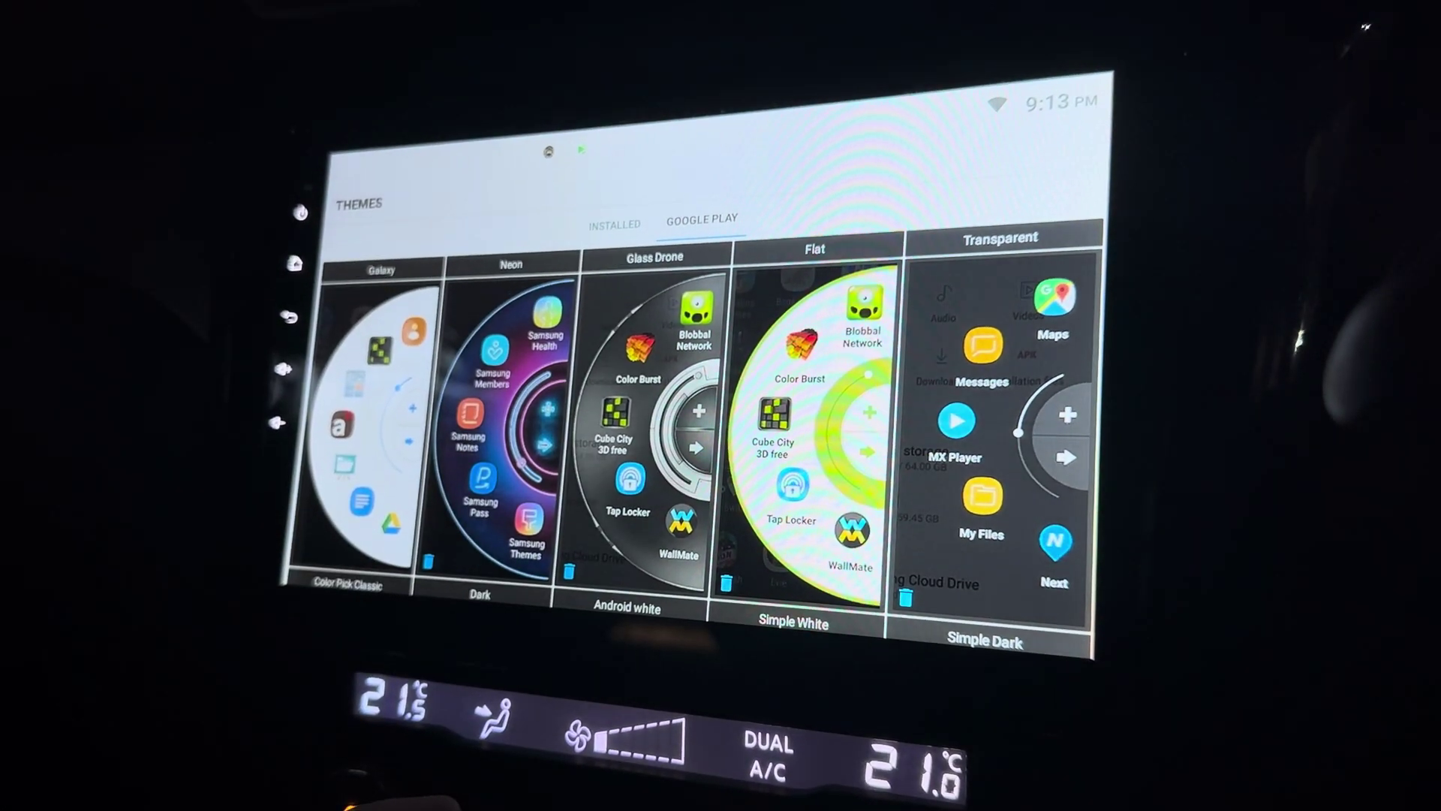
pyautogui.moveTo(612, 473); pyautogui.dragTo(596, 214)
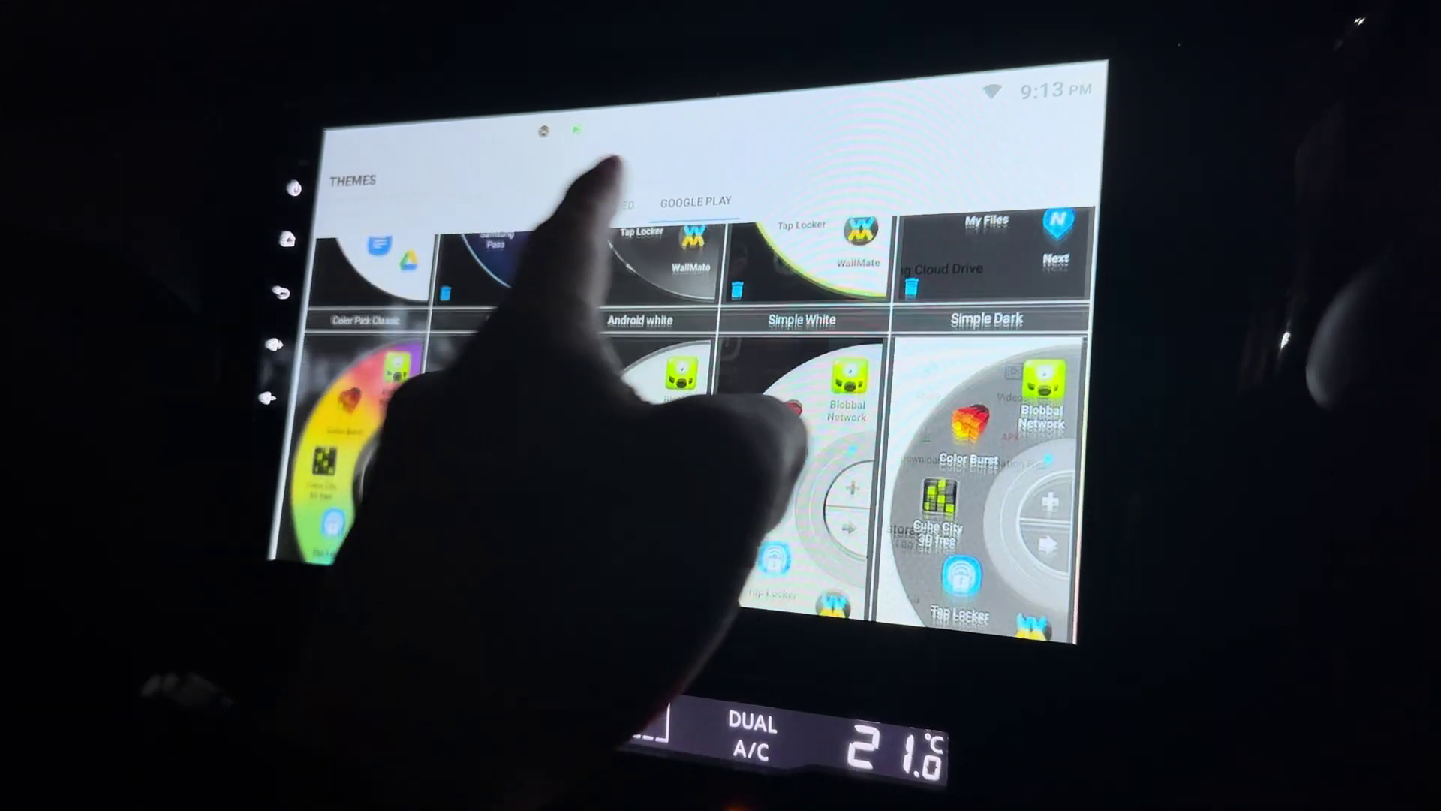
pyautogui.moveTo(524, 496); pyautogui.dragTo(496, 214)
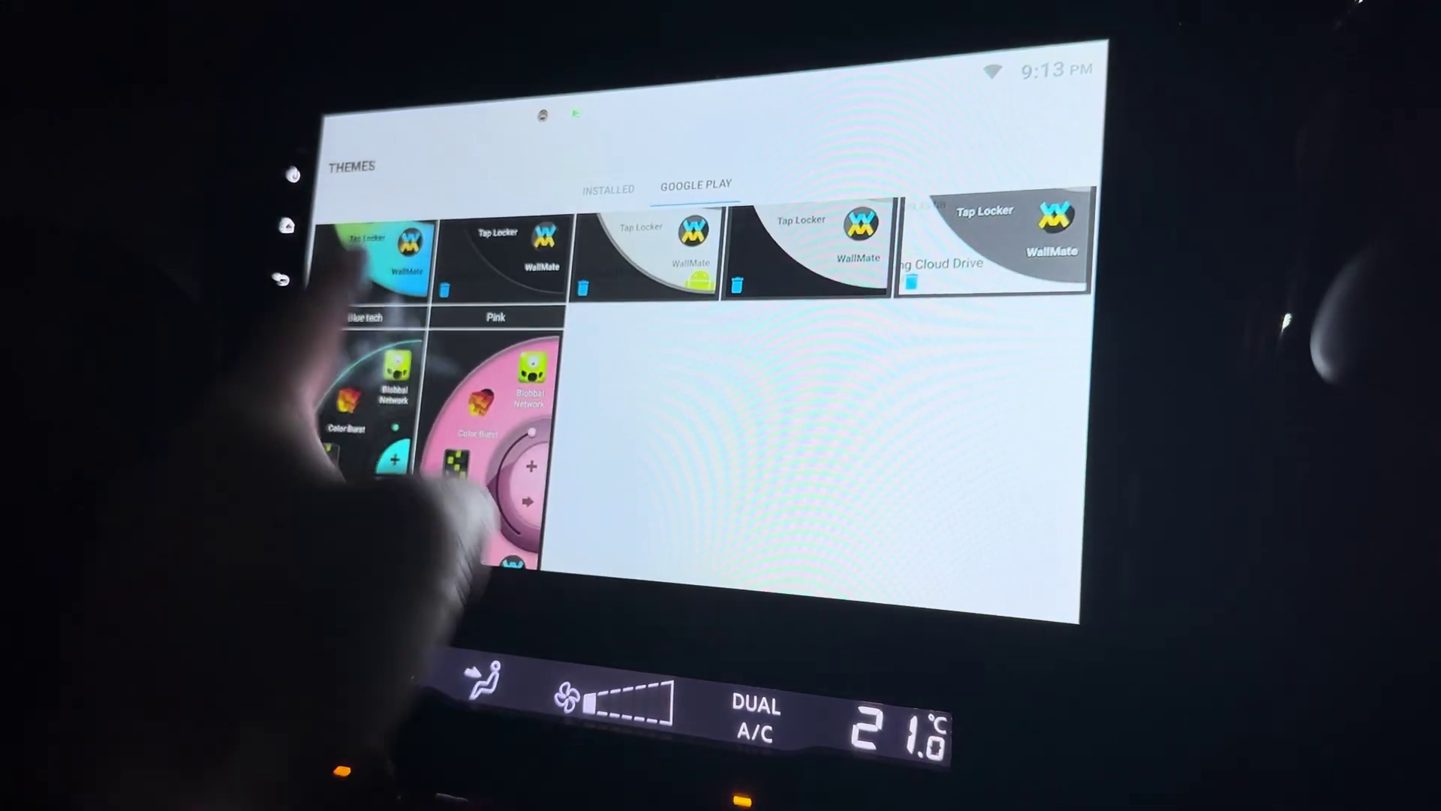
pyautogui.moveTo(417, 383); pyautogui.dragTo(372, 586)
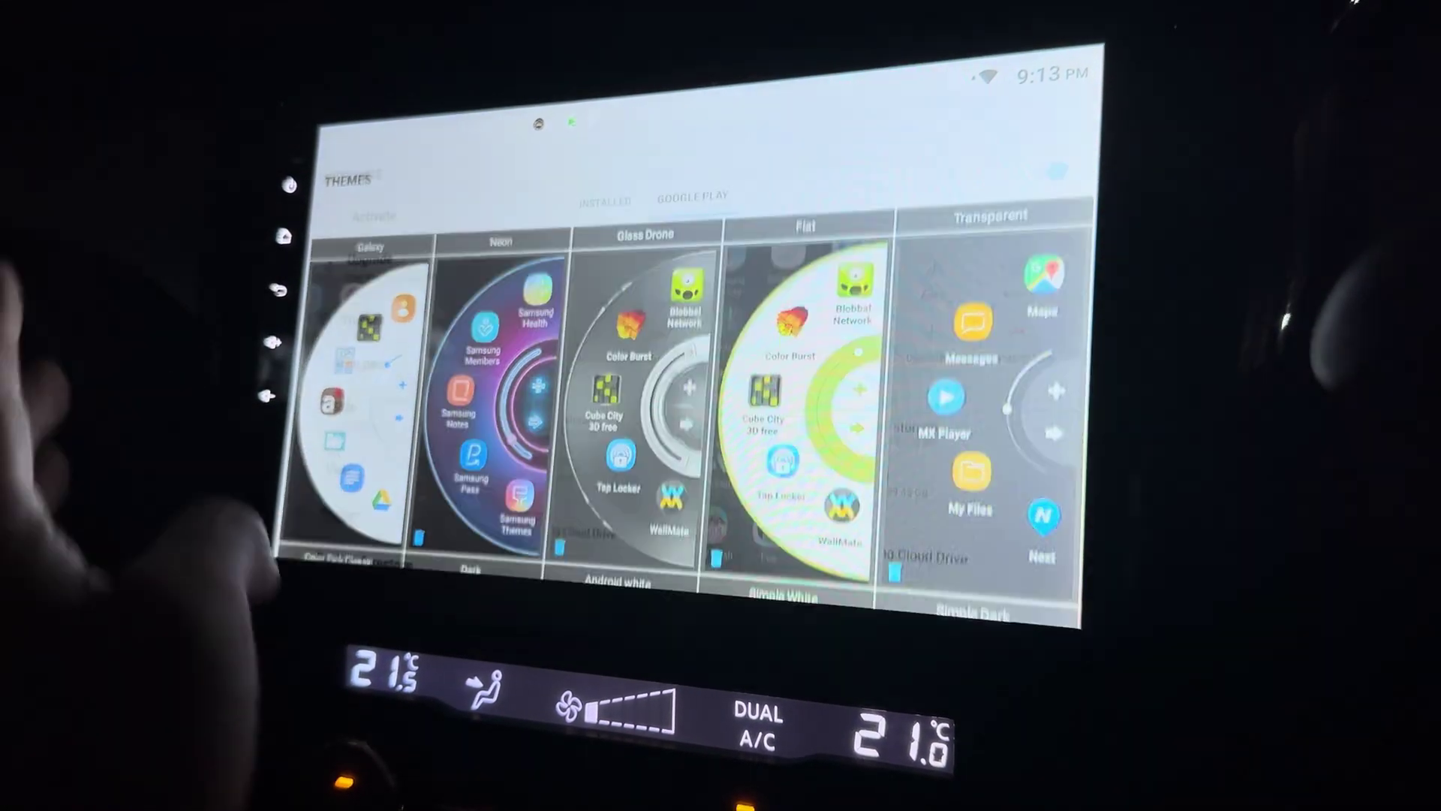
pyautogui.click(279, 286)
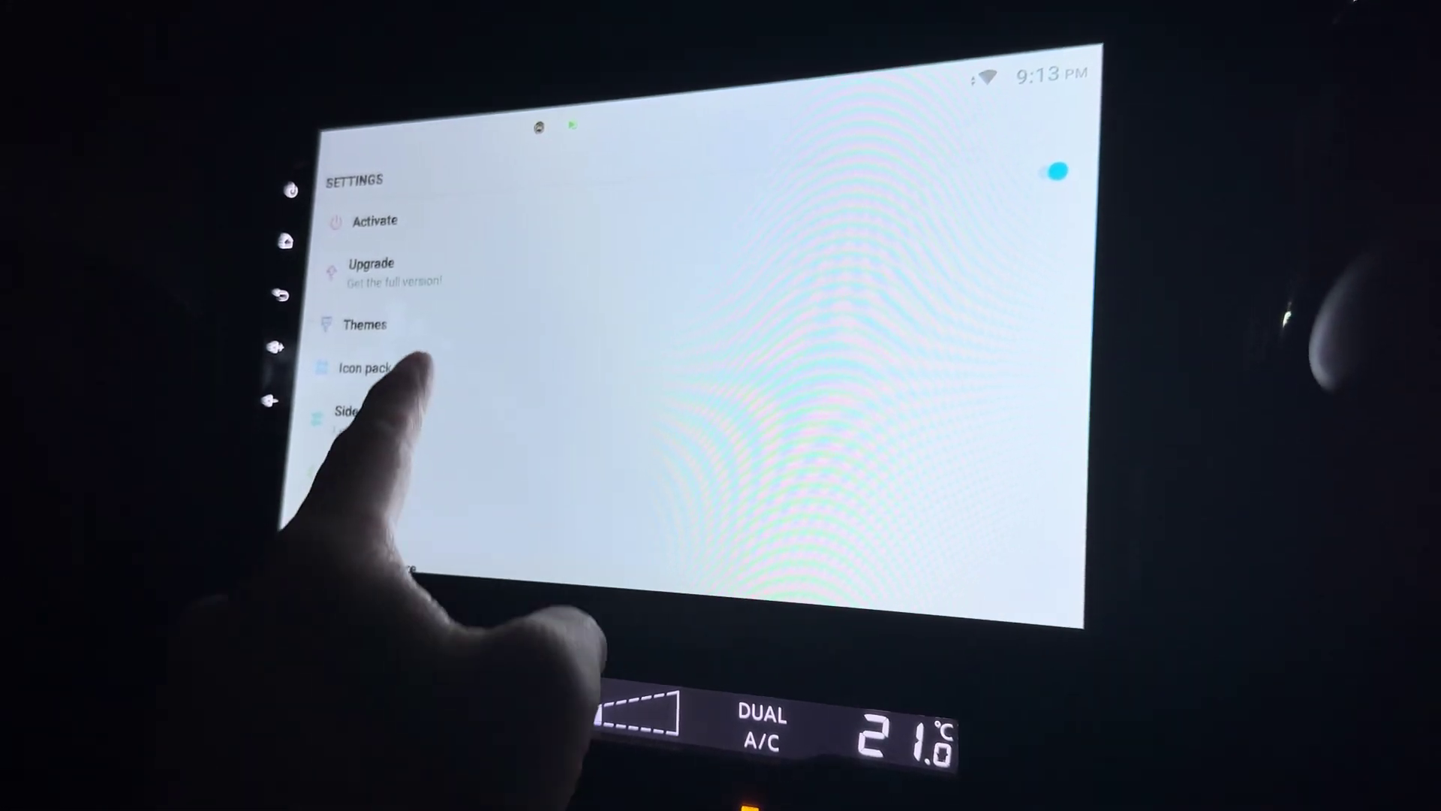
pyautogui.click(365, 367)
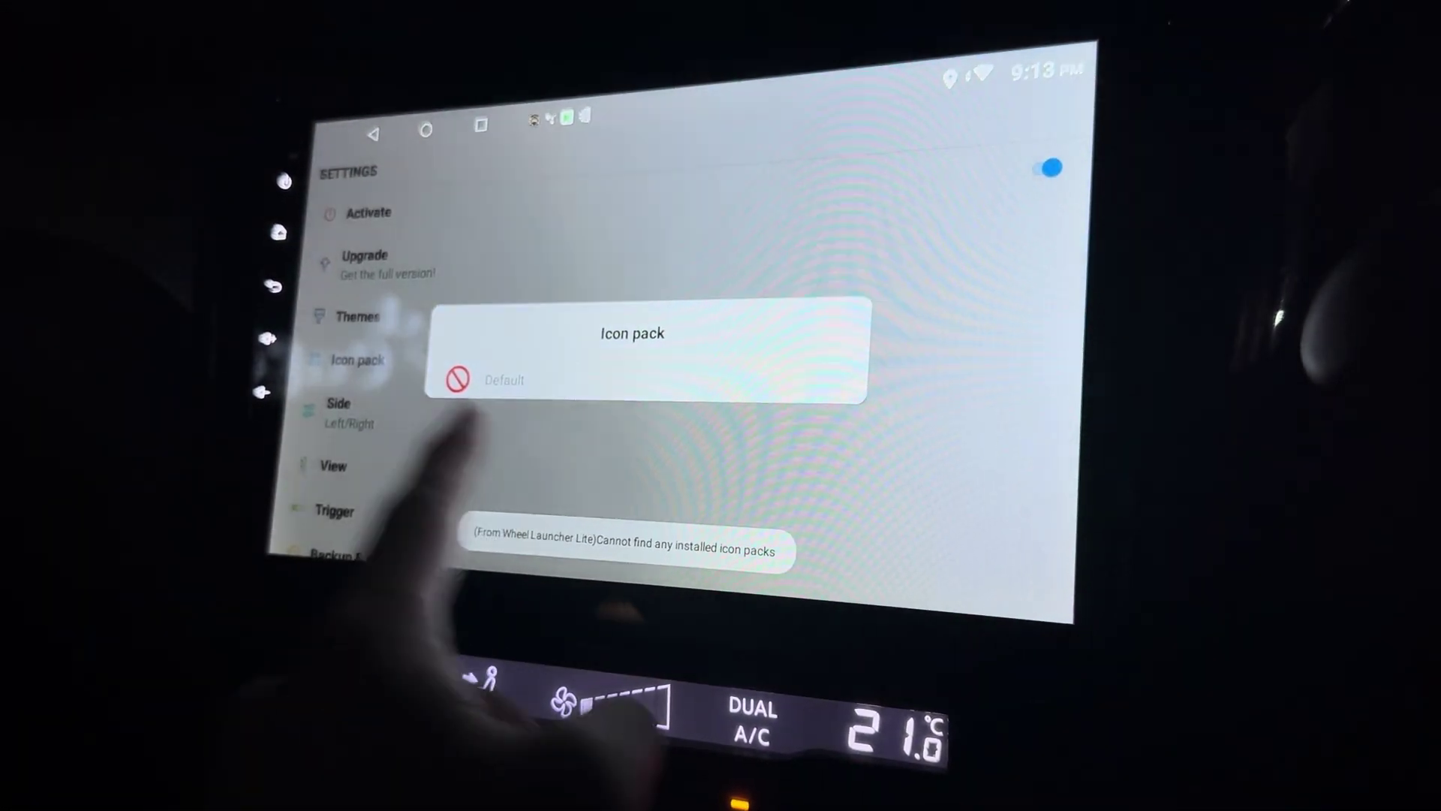
pyautogui.click(463, 433)
pyautogui.moveTo(322, 450); pyautogui.dragTo(596, 193)
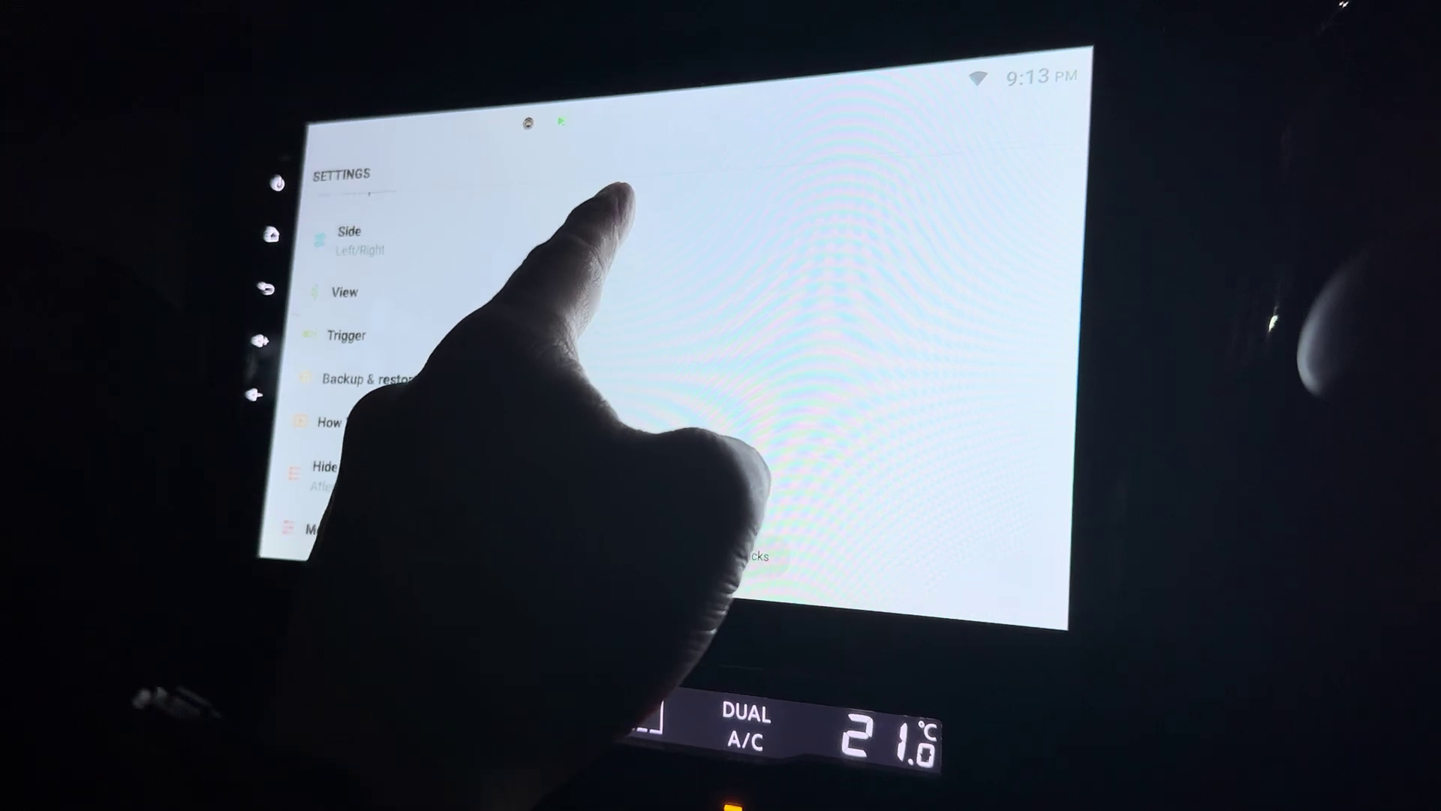
pyautogui.click(349, 237)
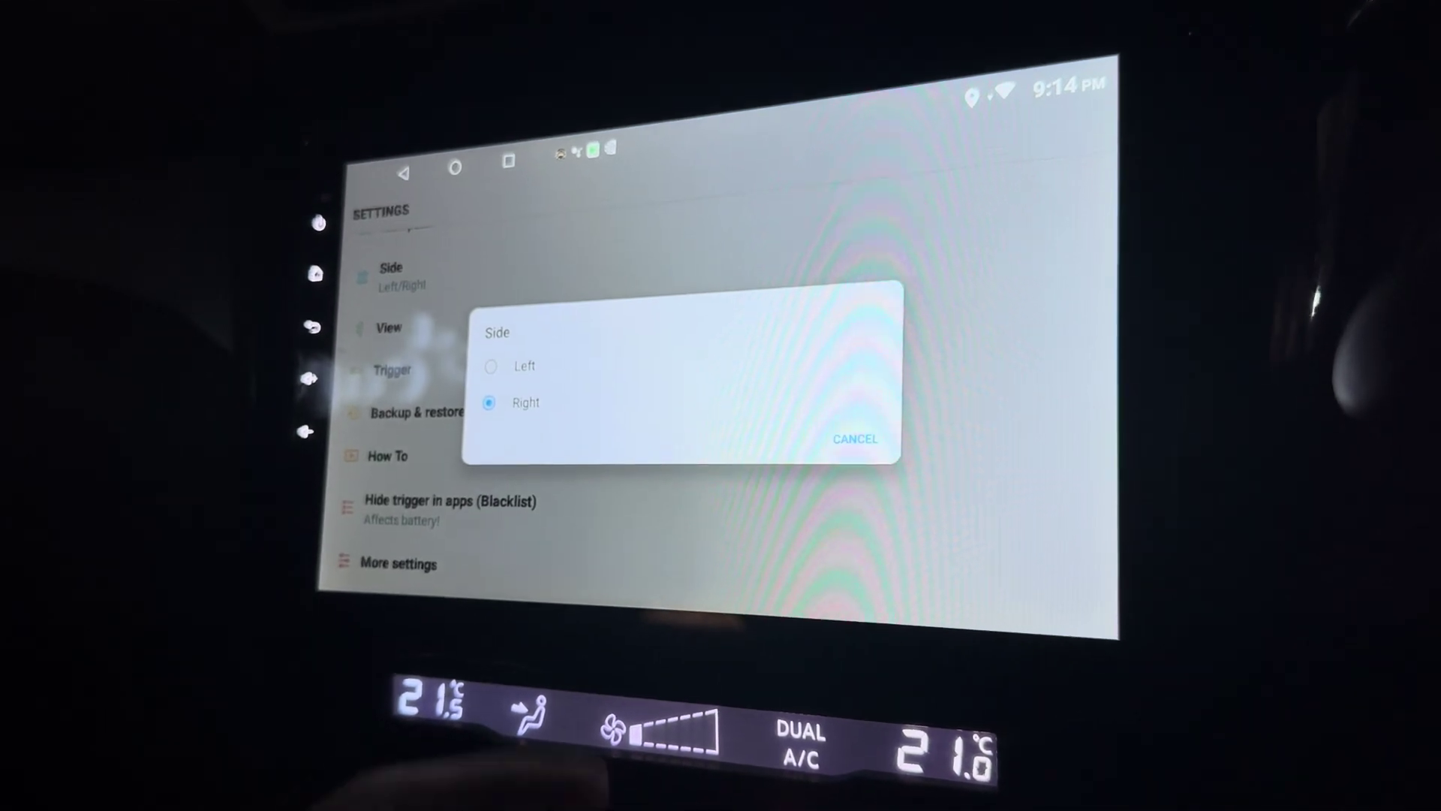
pyautogui.click(855, 439)
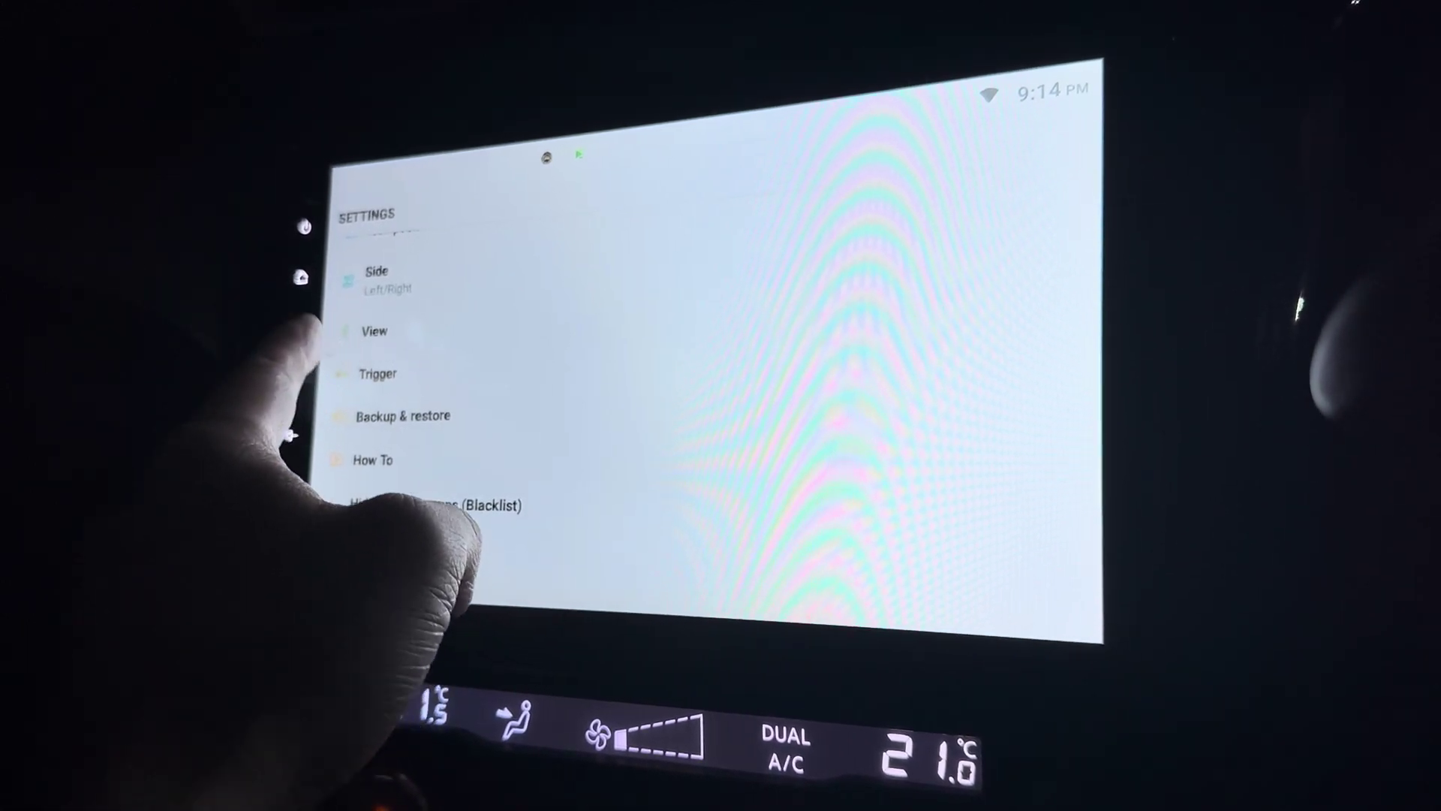
pyautogui.scroll(2, 451, 394)
# - Adjust sidebar size, icon size and background dimming, and turn on infinite scrolling
pyautogui.click(338, 394)
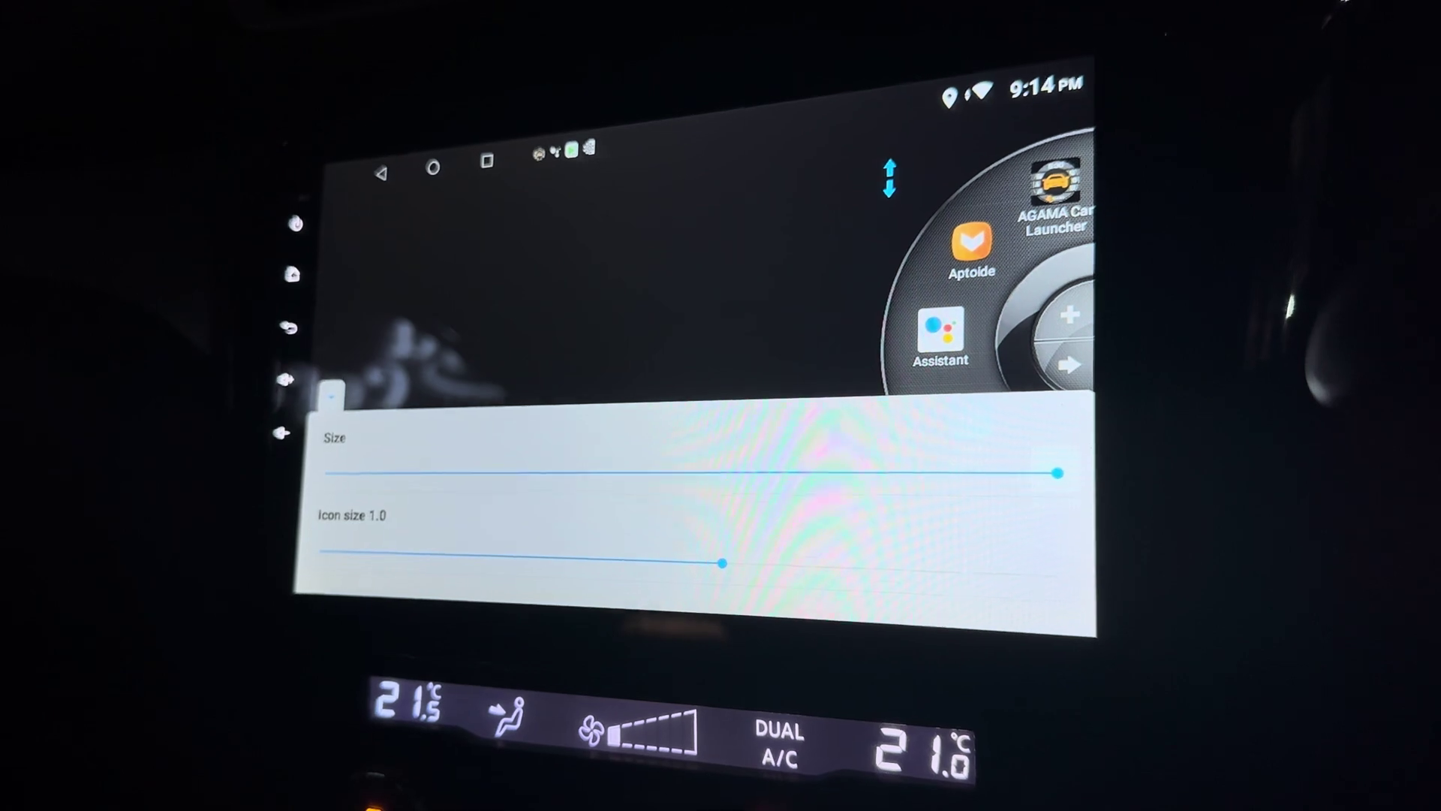
pyautogui.moveTo(1060, 478)
pyautogui.mouseDown()
pyautogui.moveTo(558, 453)
pyautogui.moveTo(1034, 455)
pyautogui.mouseUp()
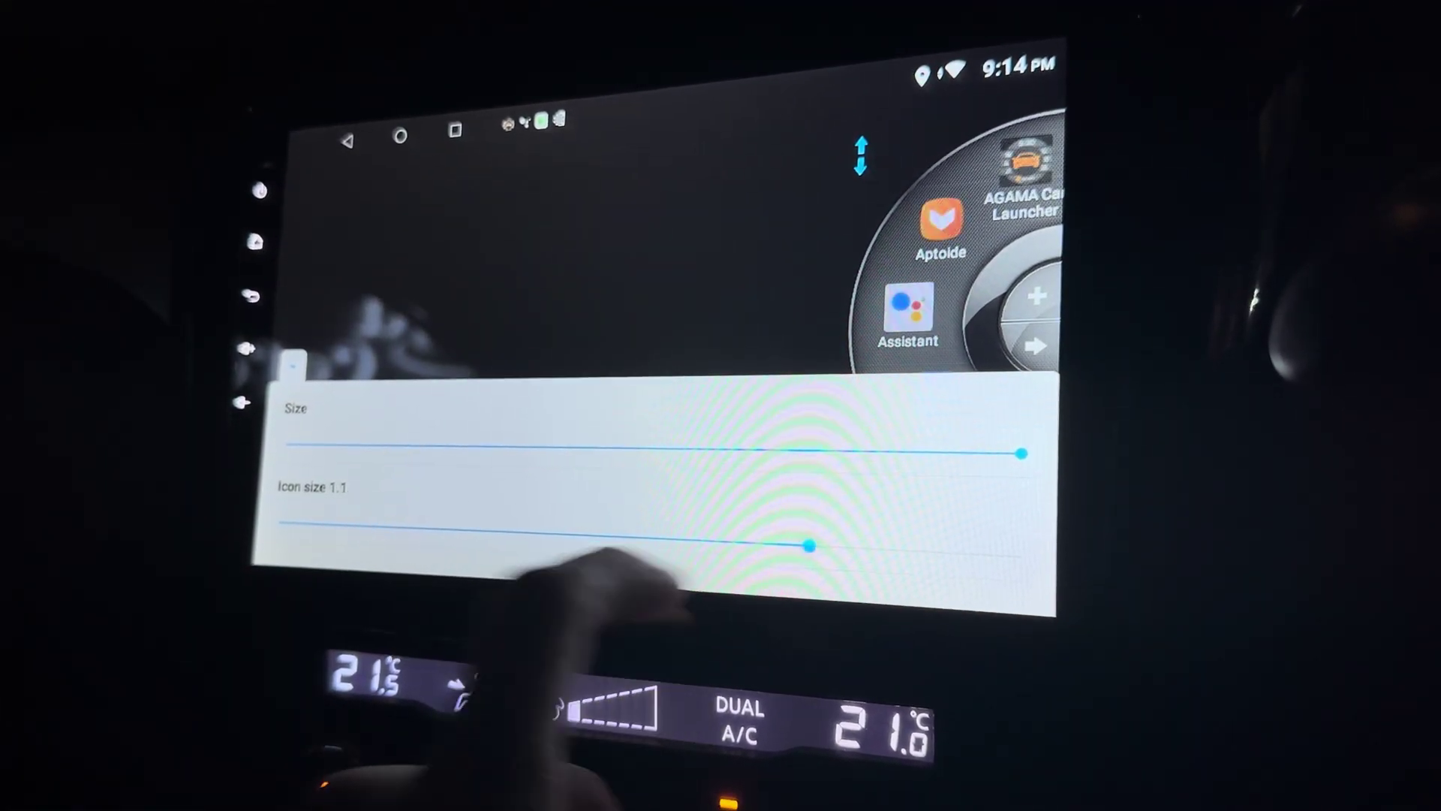
pyautogui.moveTo(809, 545)
pyautogui.mouseDown()
pyautogui.moveTo(946, 543)
pyautogui.moveTo(809, 533)
pyautogui.moveTo(1019, 536)
pyautogui.mouseUp()
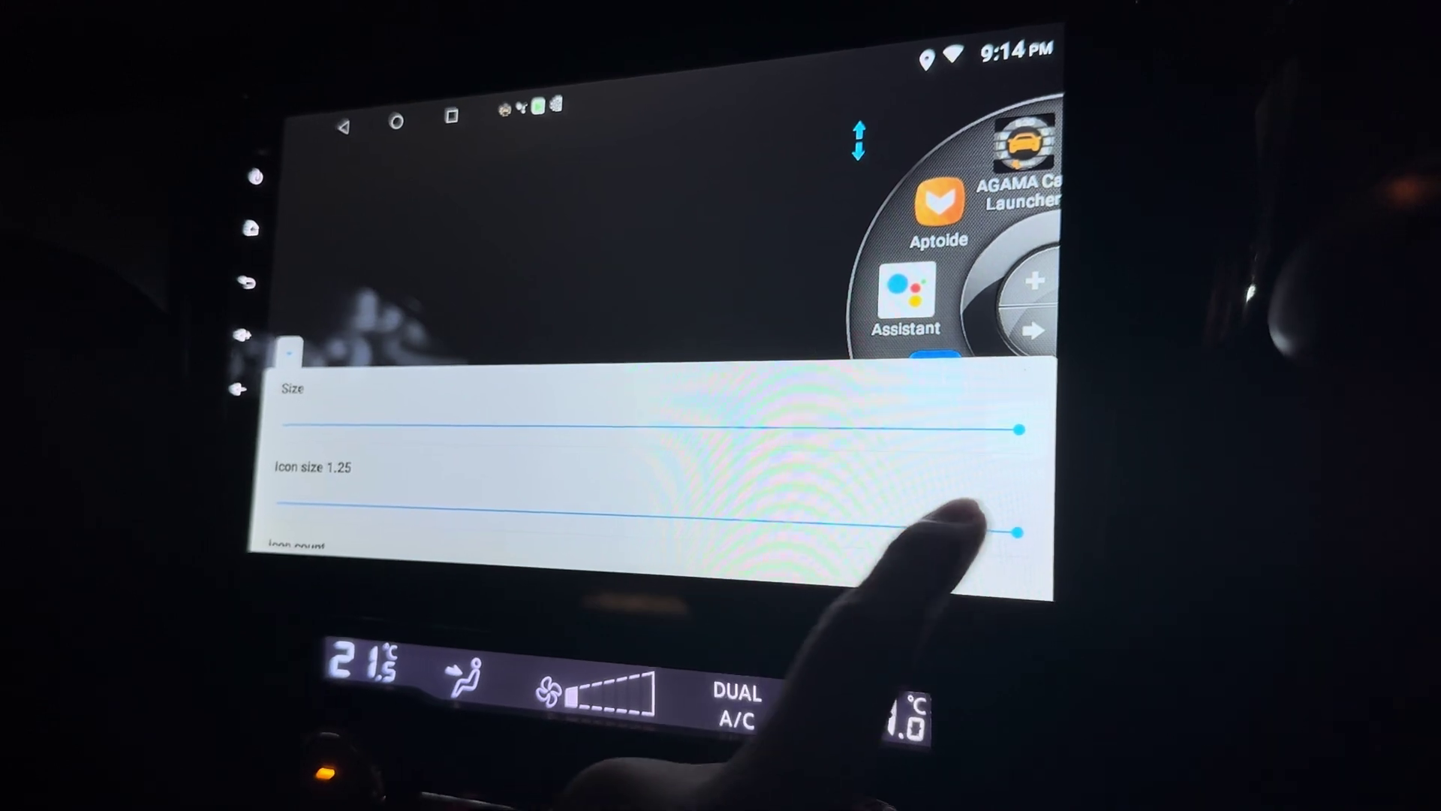
pyautogui.moveTo(1016, 535); pyautogui.dragTo(744, 518)
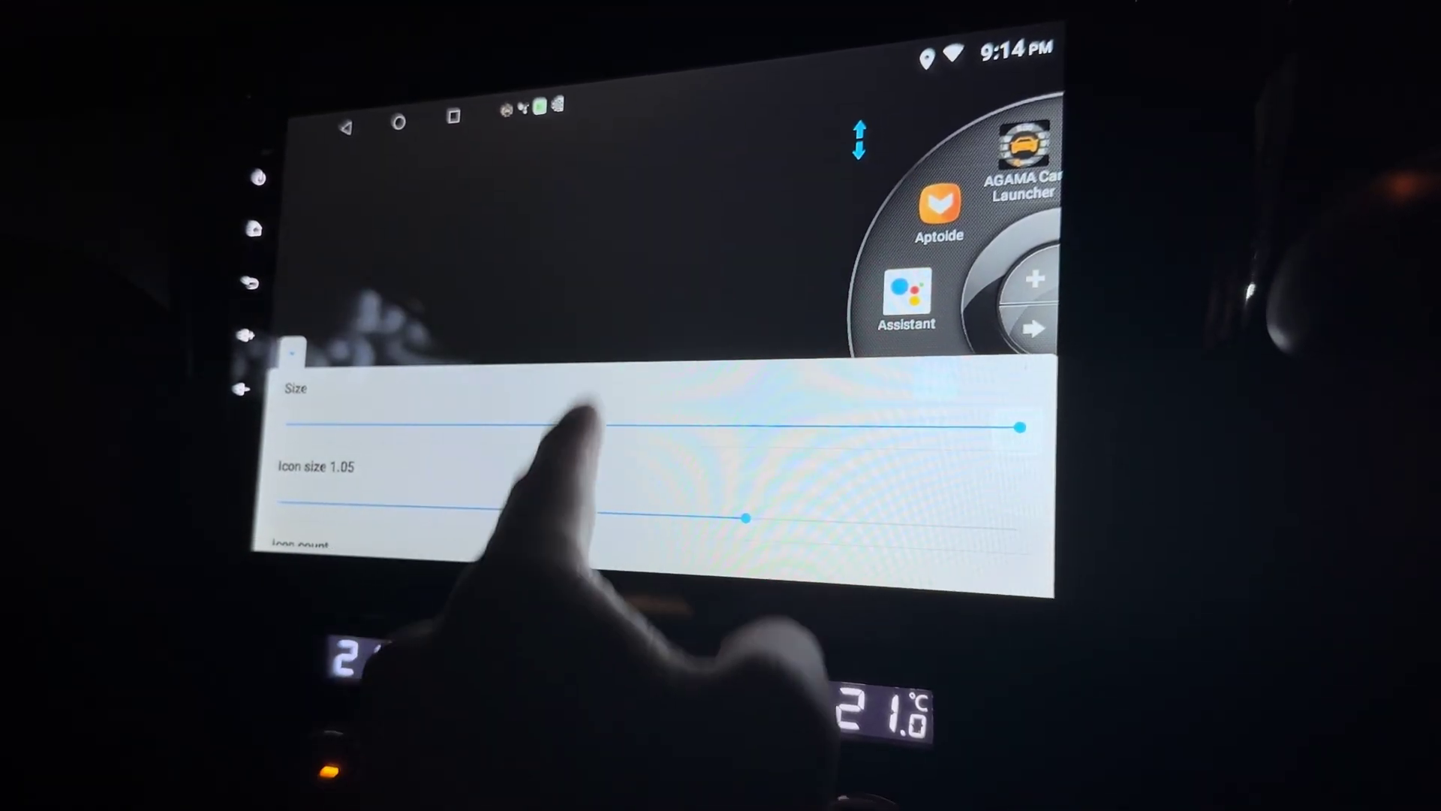
pyautogui.scroll(-3, 609, 473)
pyautogui.scroll(1, 609, 451)
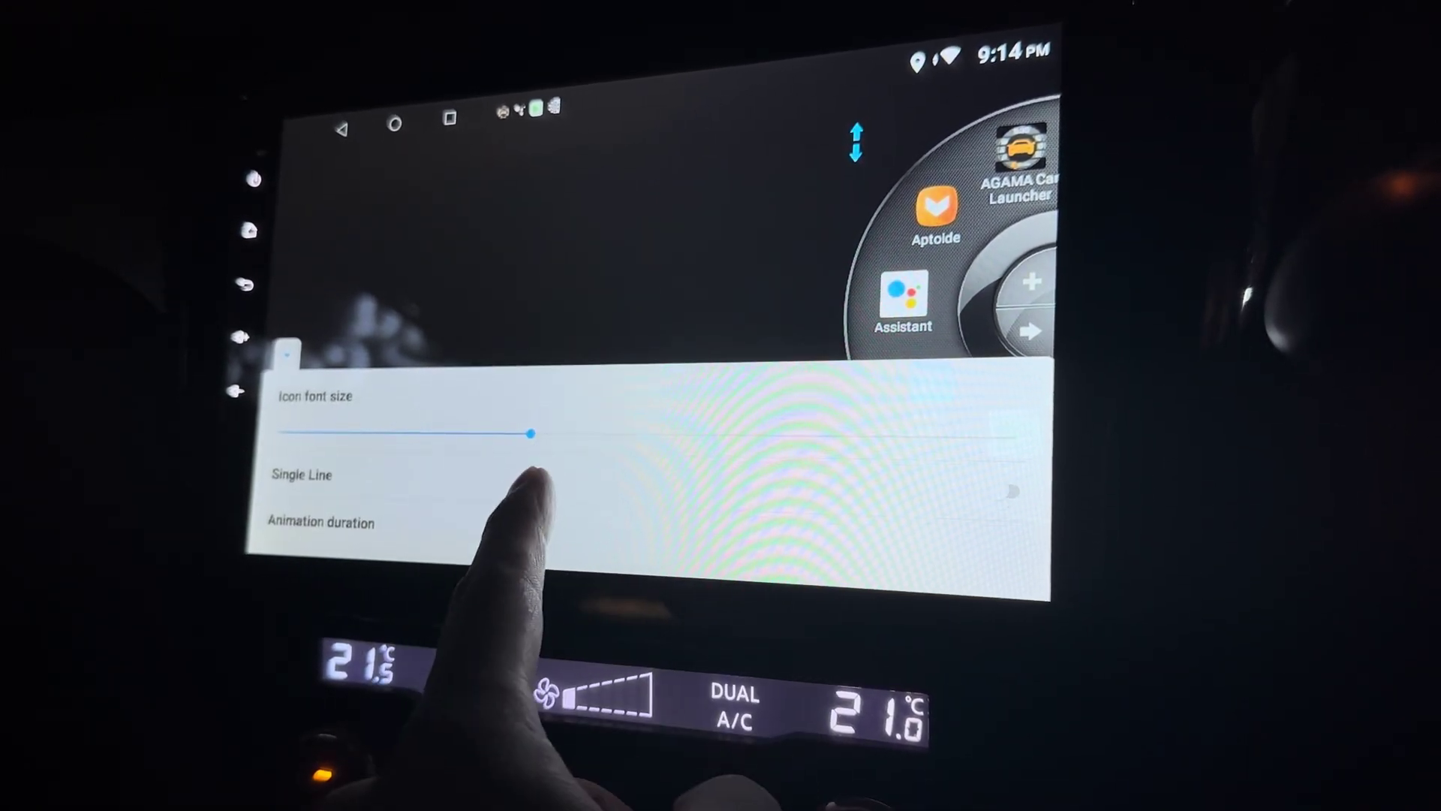
pyautogui.scroll(-2, 620, 501)
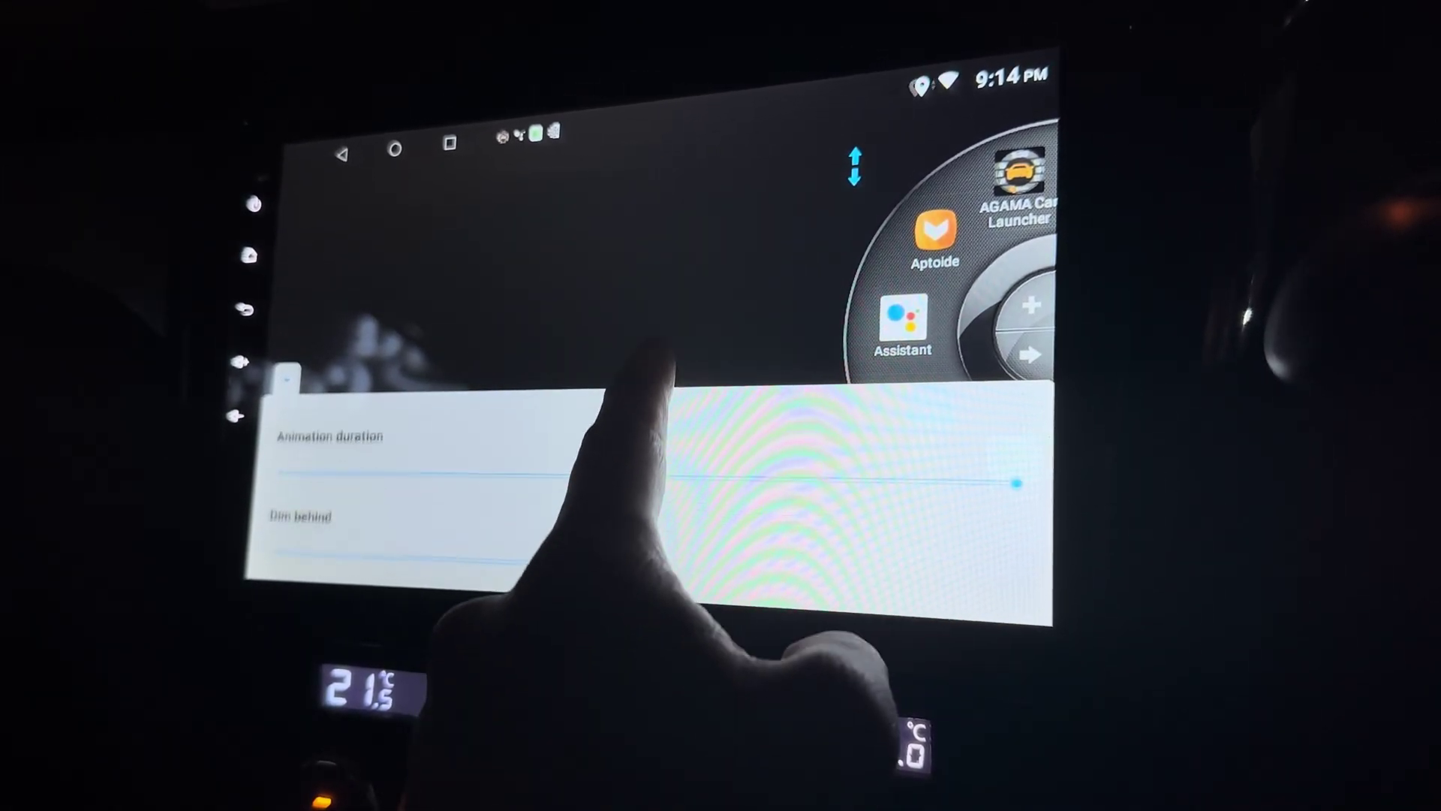
pyautogui.moveTo(589, 549)
pyautogui.mouseDown()
pyautogui.moveTo(441, 538)
pyautogui.moveTo(579, 544)
pyautogui.mouseUp()
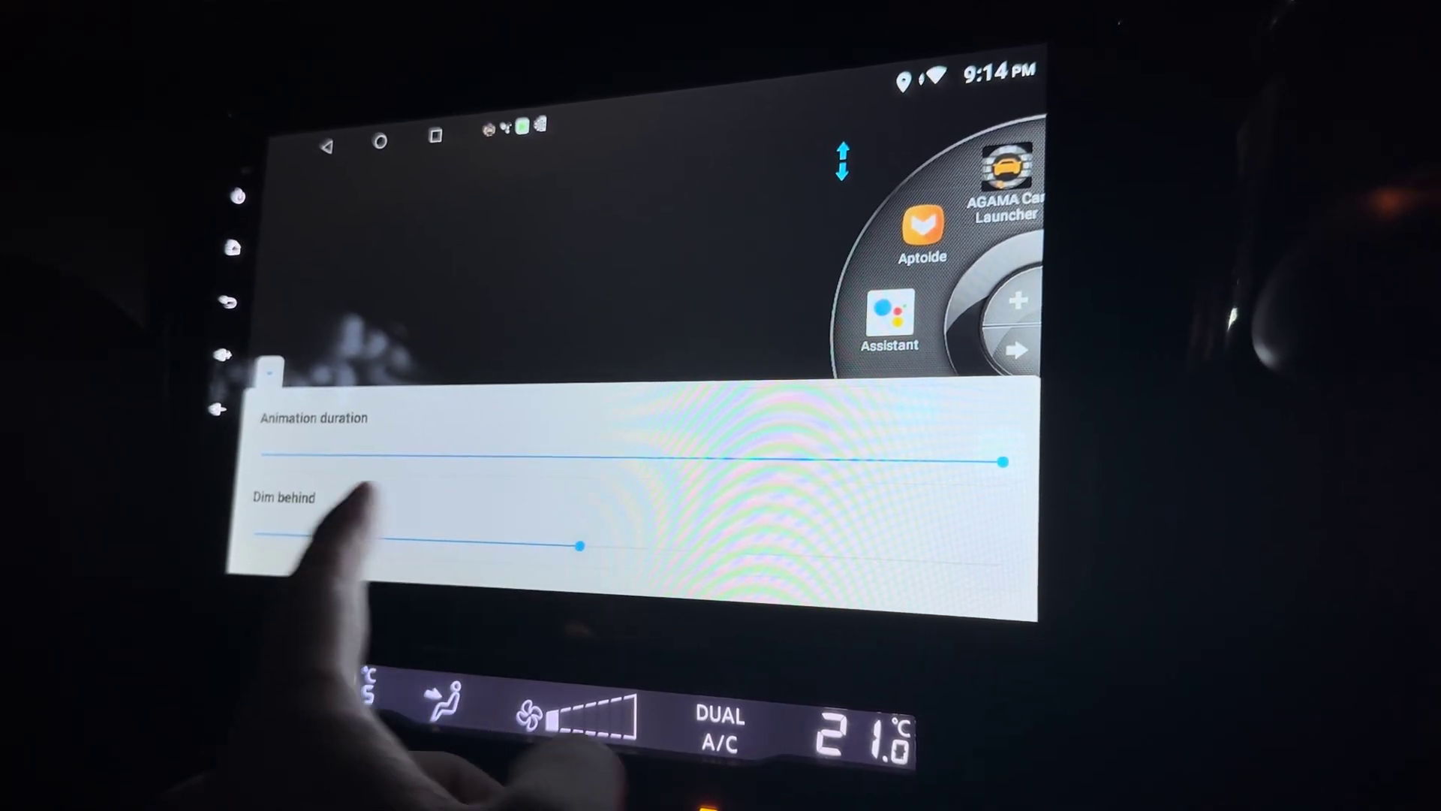
pyautogui.scroll(-2, 596, 451)
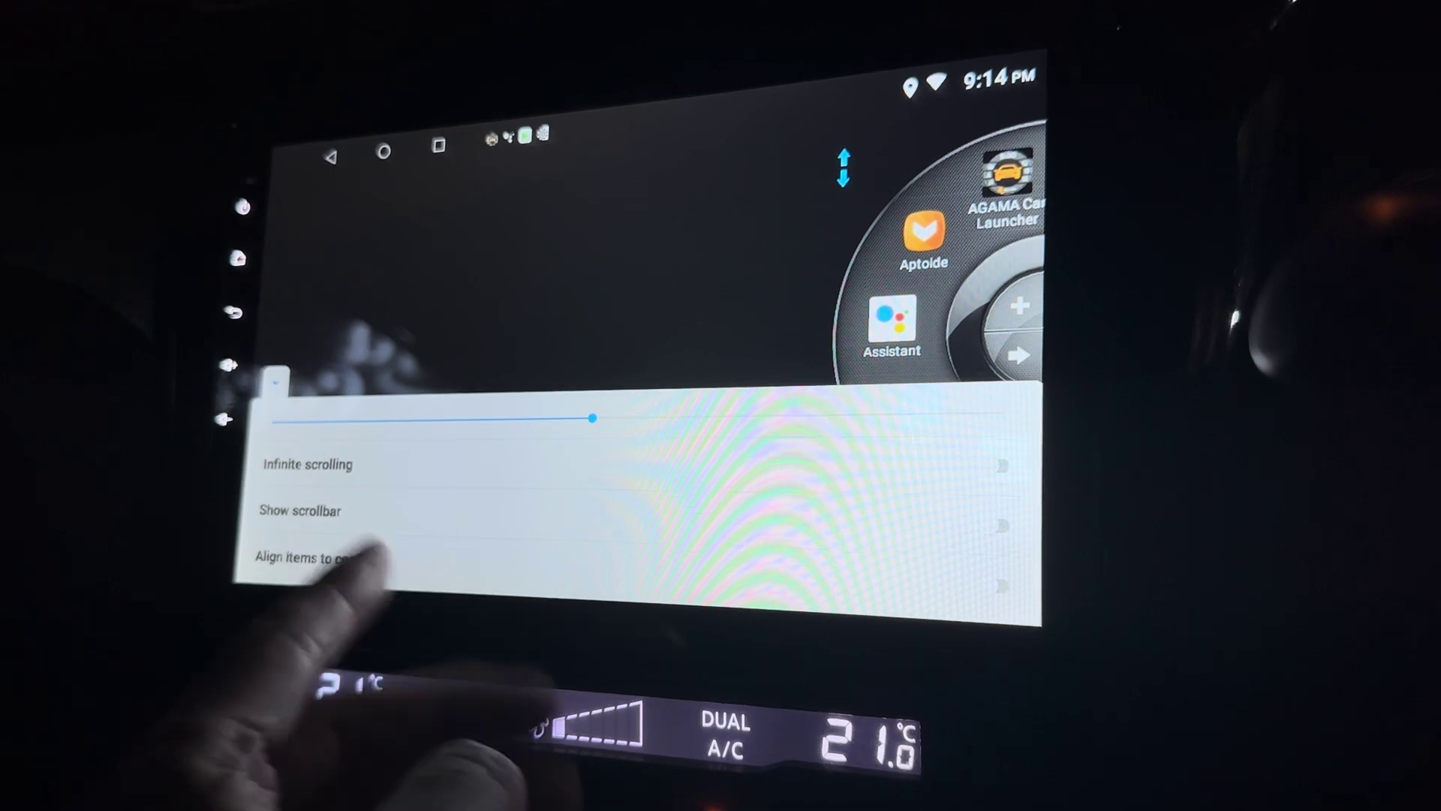
pyautogui.click(1002, 465)
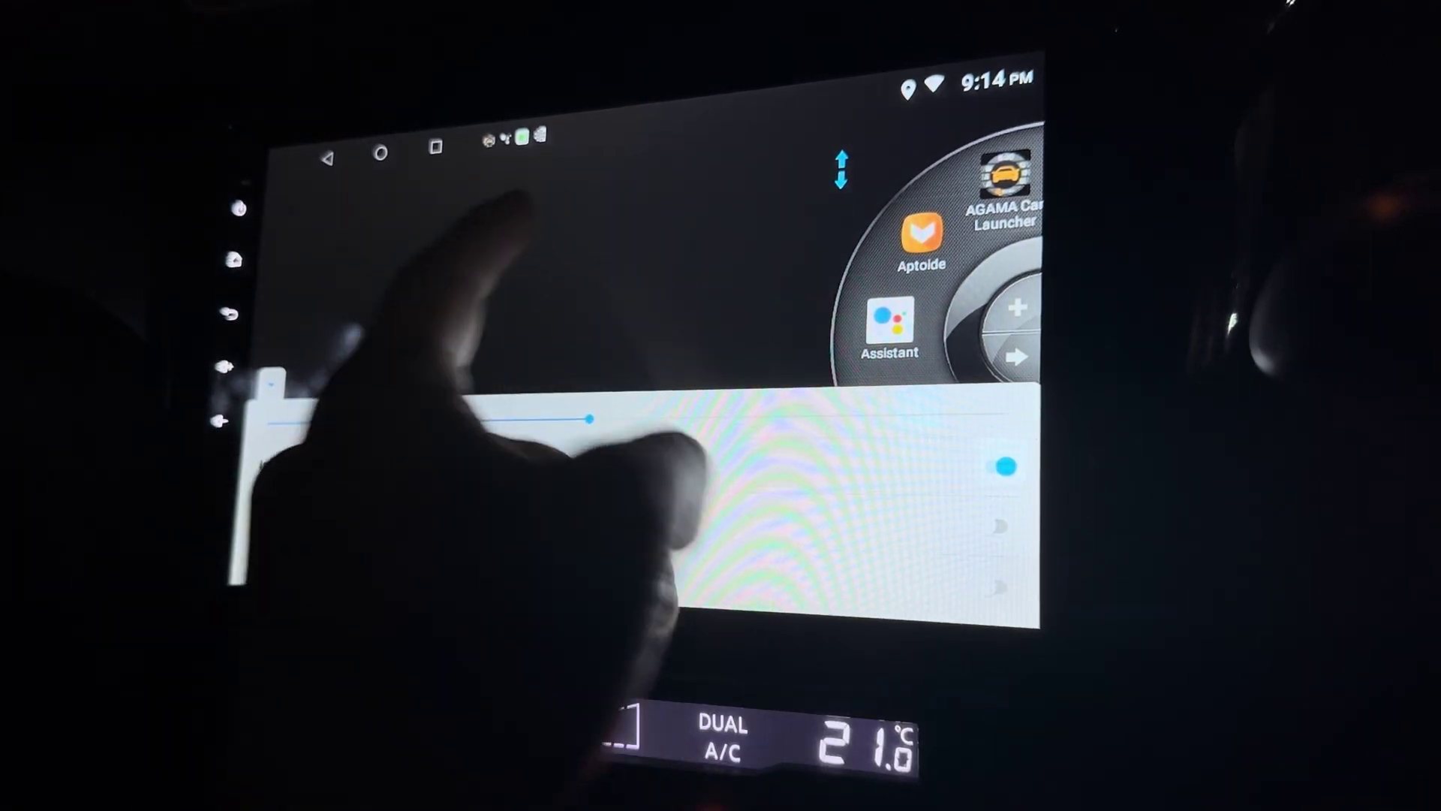
pyautogui.click(231, 312)
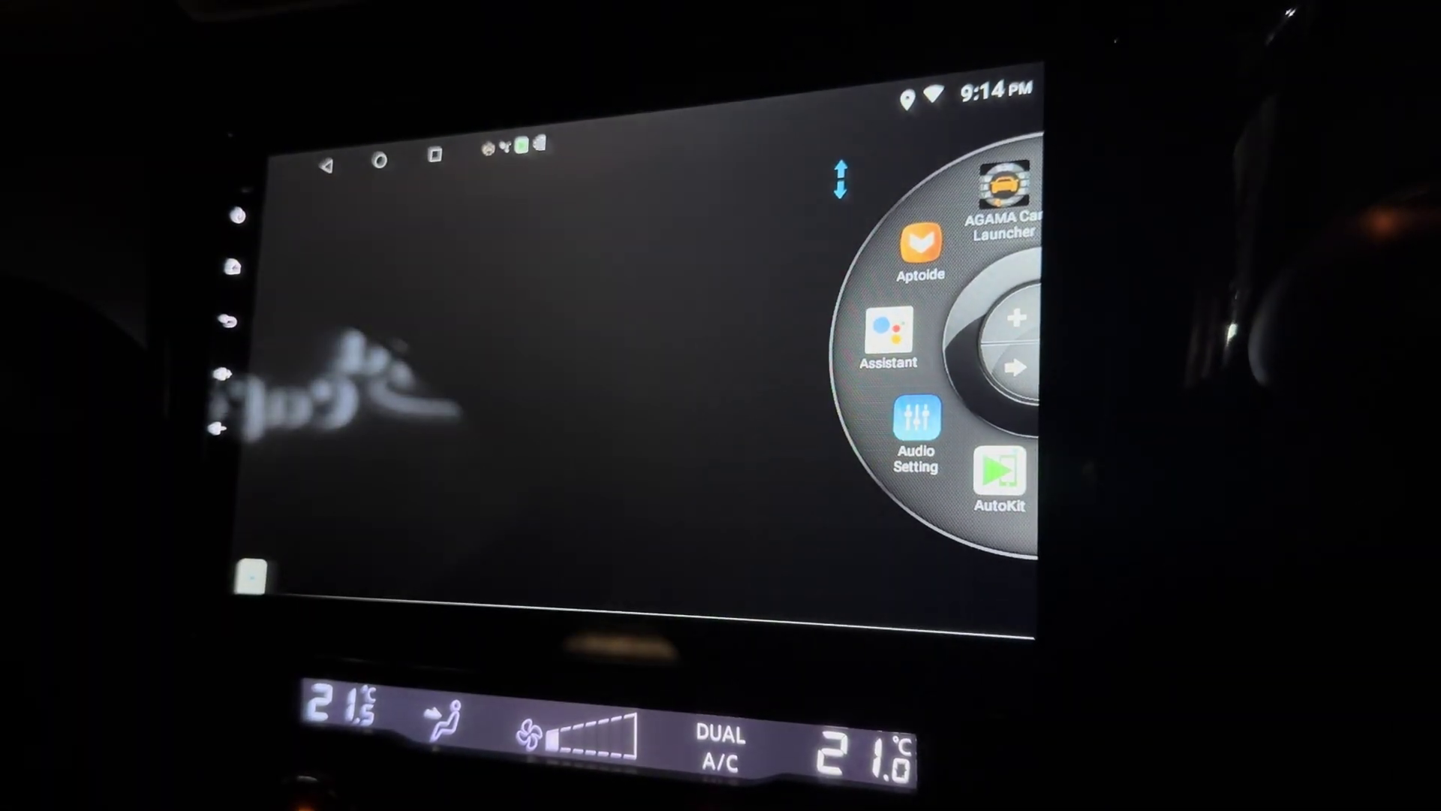
# - Move the sidebar wheel higher, then slightly lower along the screen edge
pyautogui.click(250, 581)
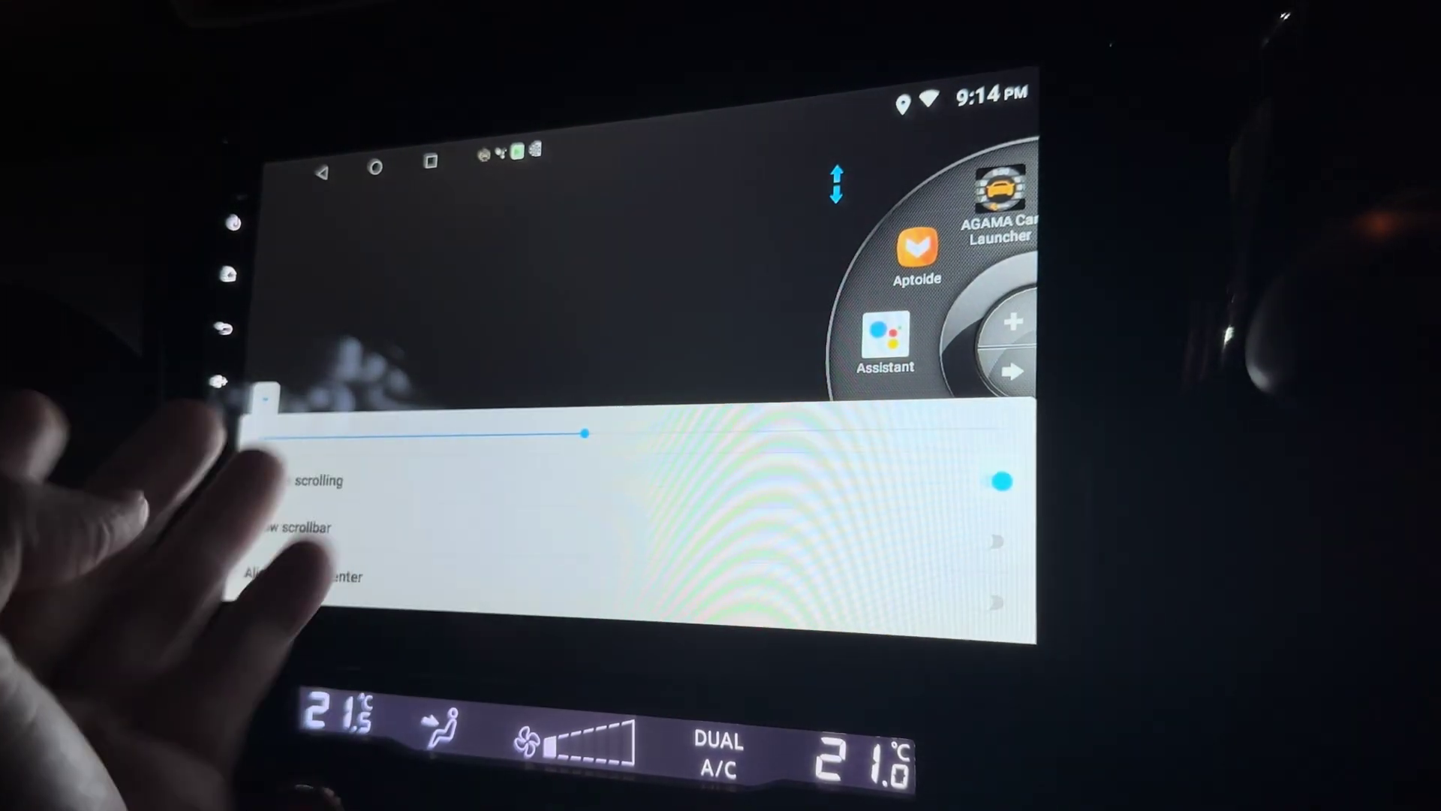
pyautogui.moveTo(837, 183); pyautogui.dragTo(835, 138)
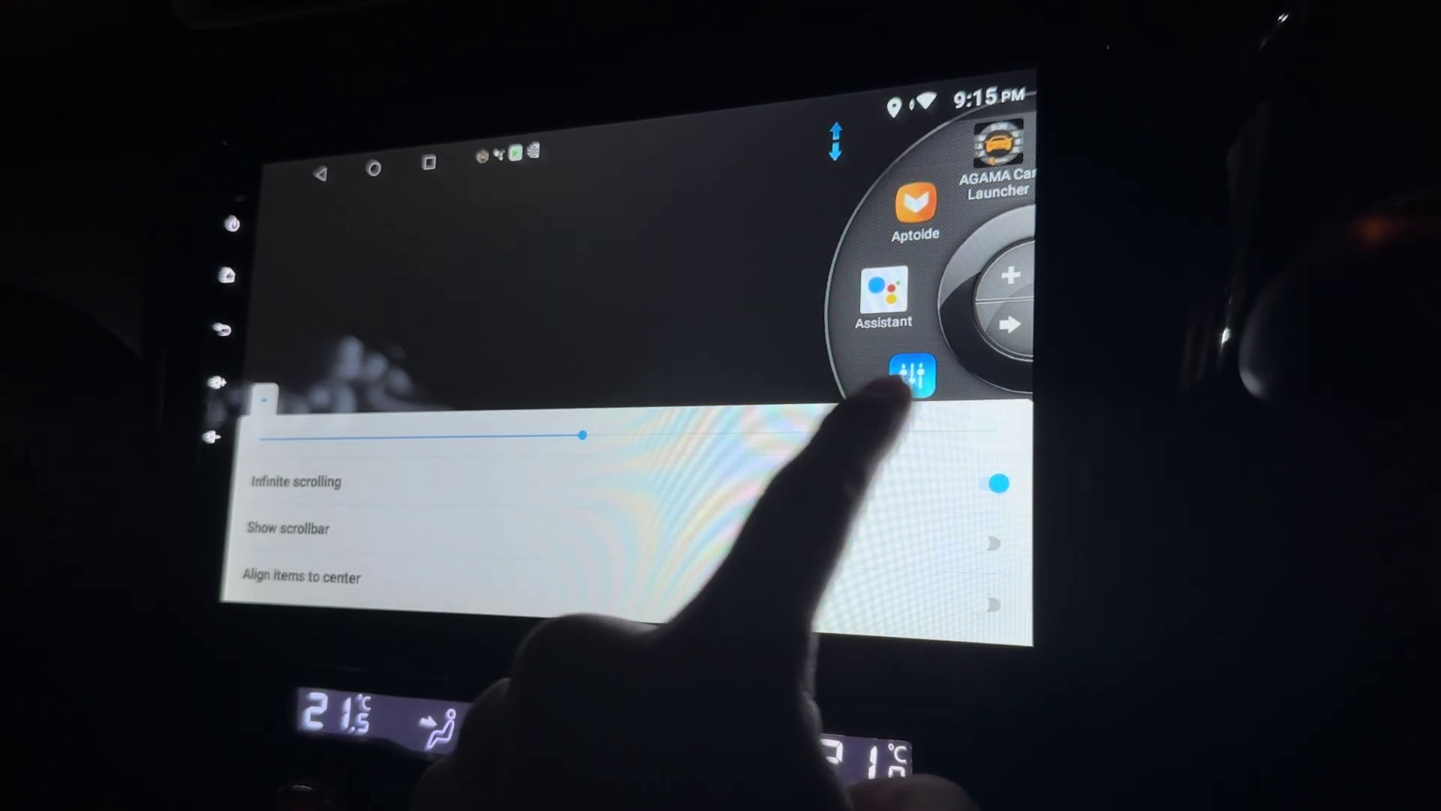
pyautogui.click(242, 377)
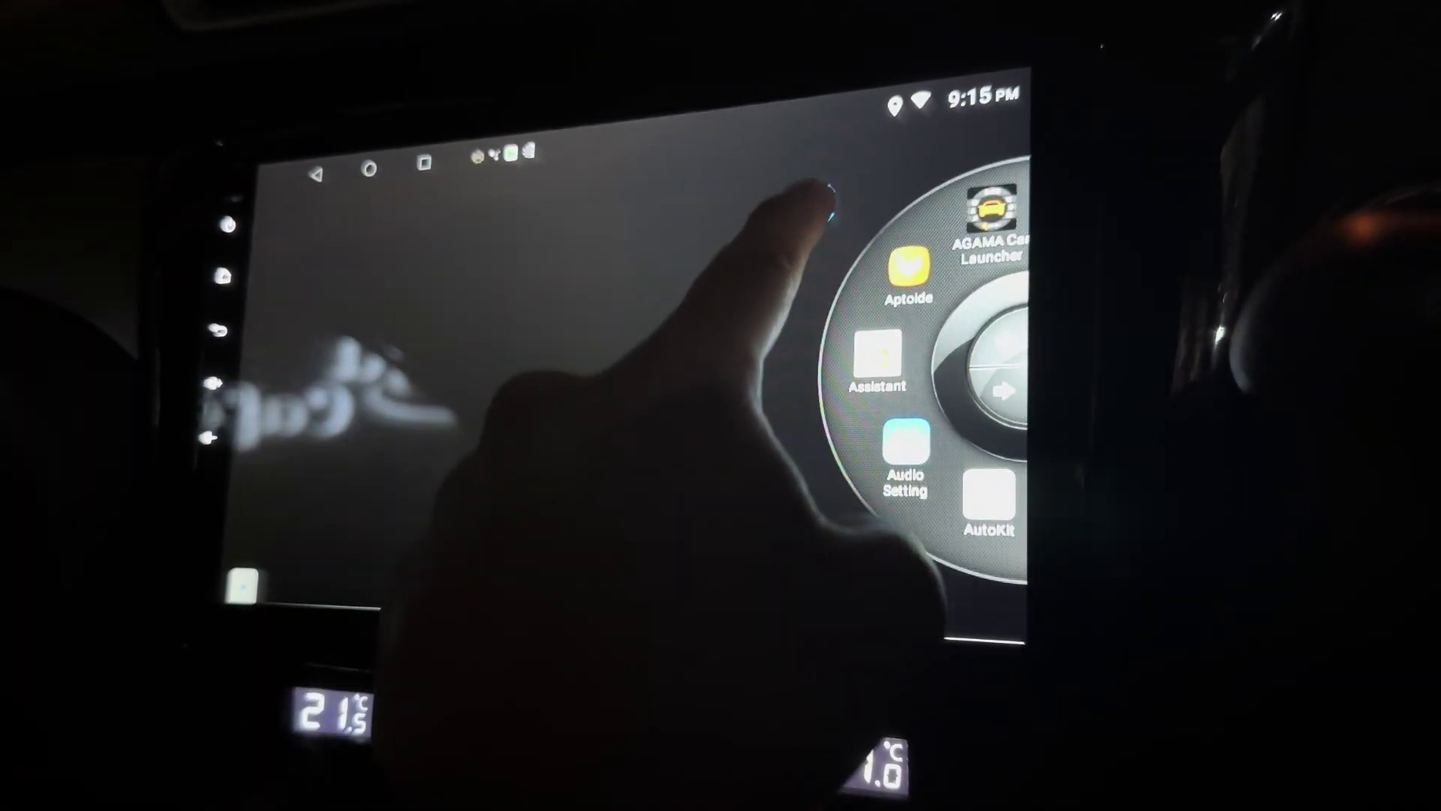
pyautogui.moveTo(831, 166); pyautogui.dragTo(834, 185)
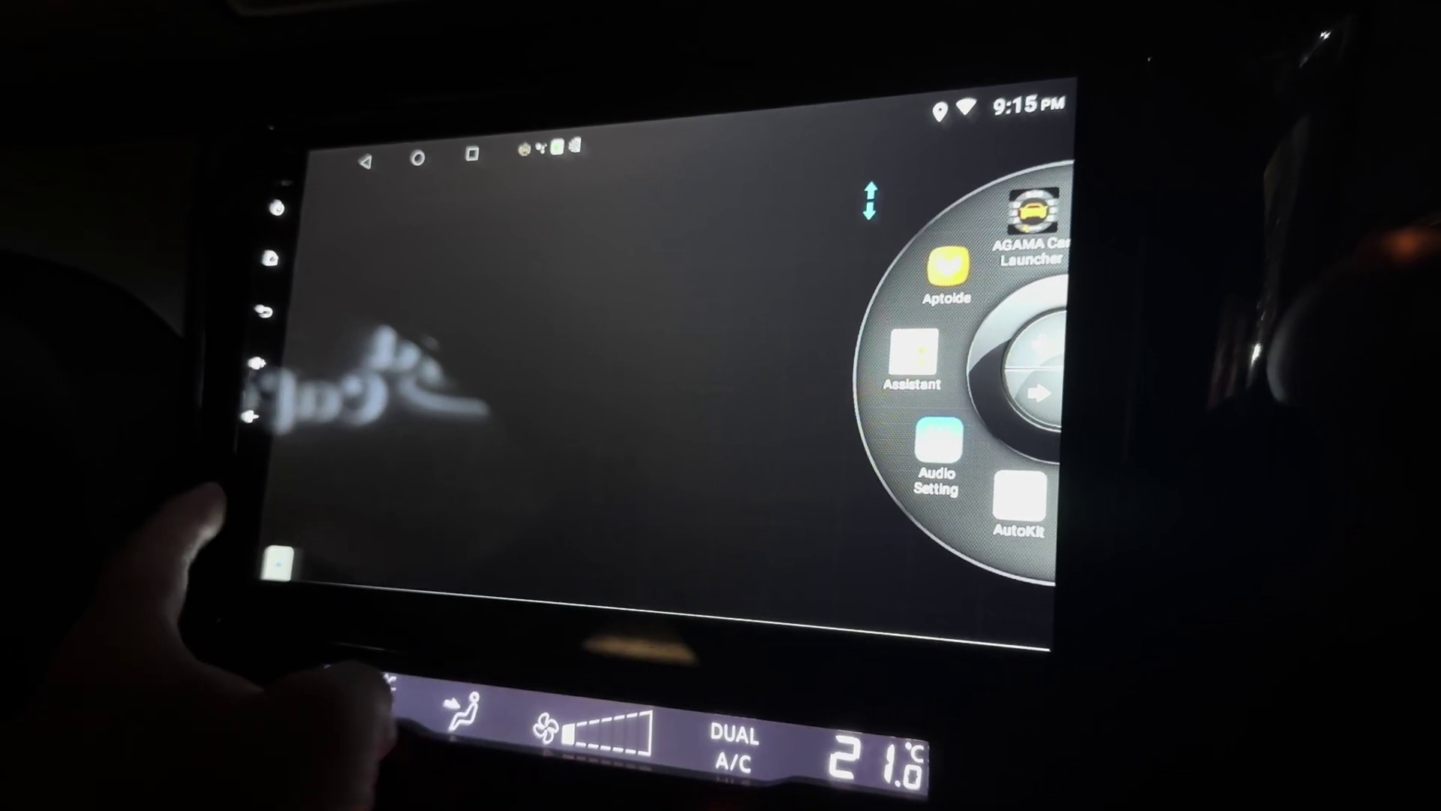
pyautogui.click(241, 327)
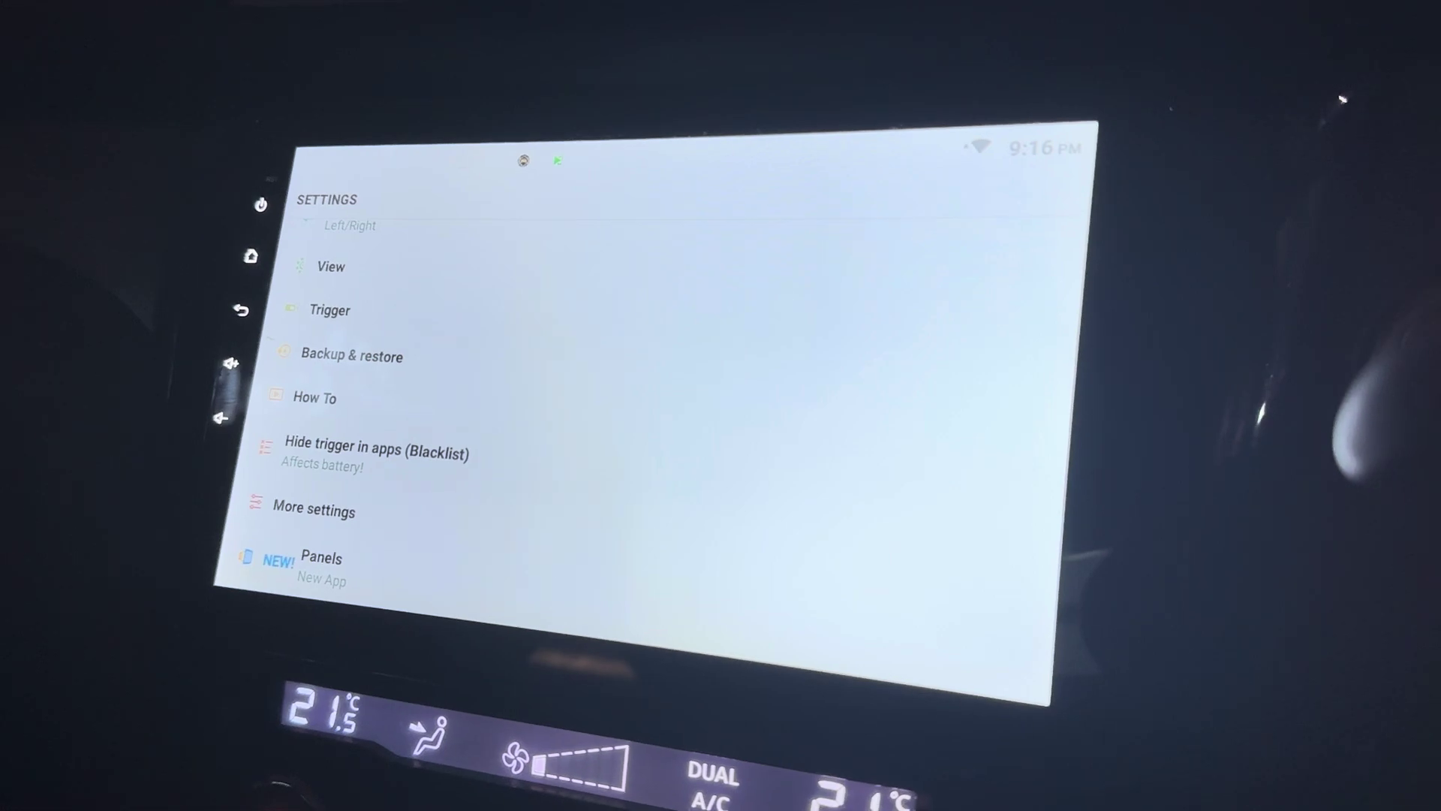
# - Review the How To tips, the Panels offer and More settings, then go back
pyautogui.click(314, 396)
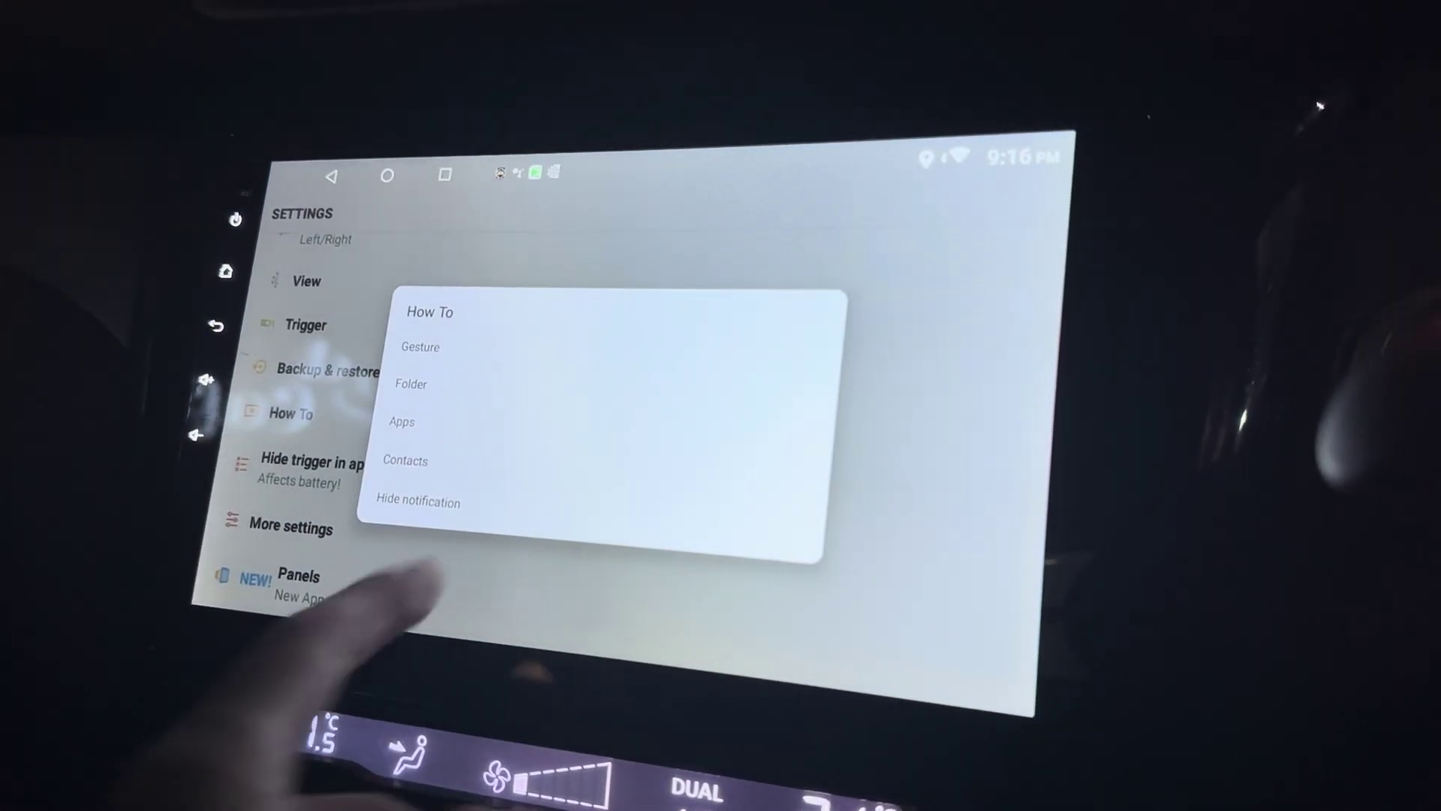
pyautogui.click(515, 548)
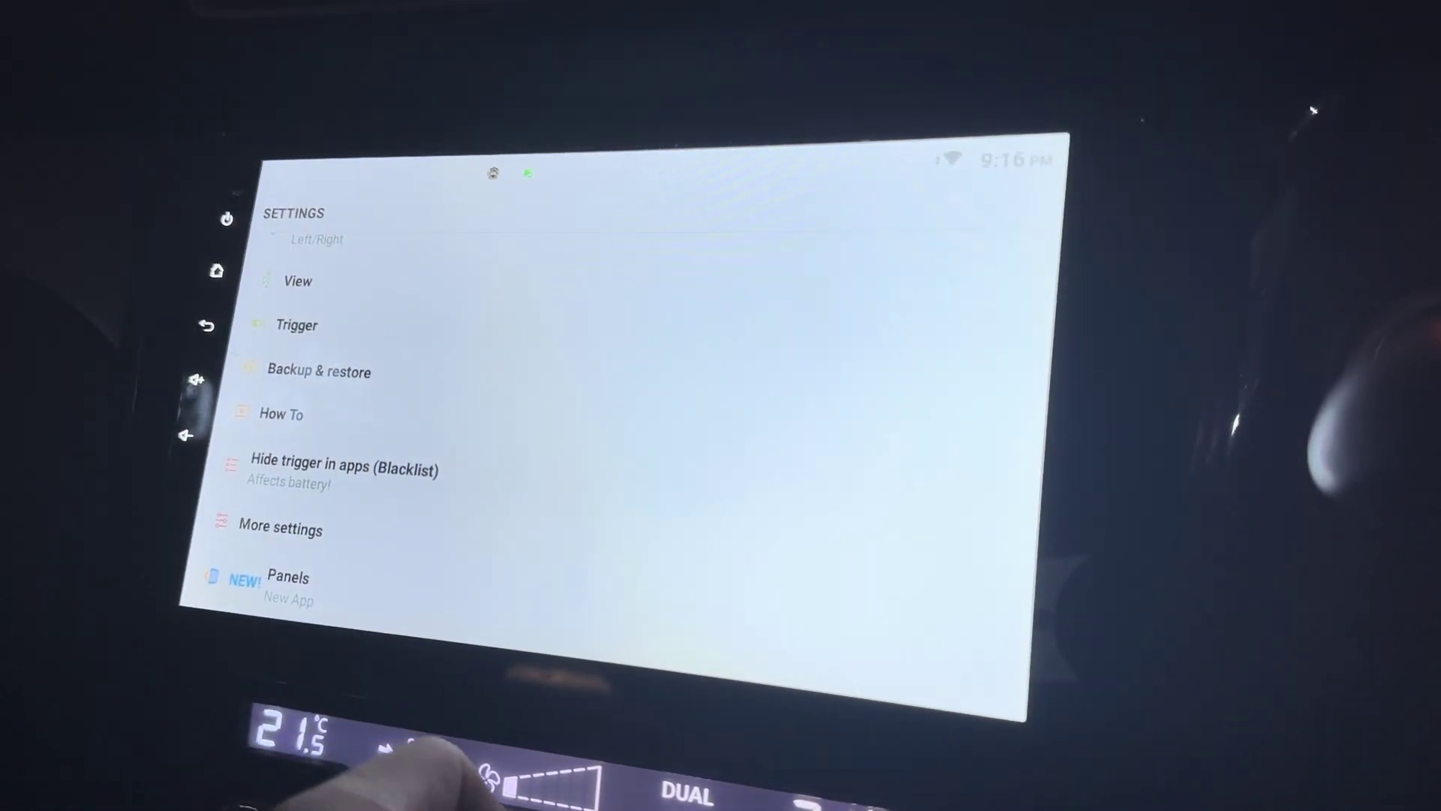
pyautogui.click(265, 577)
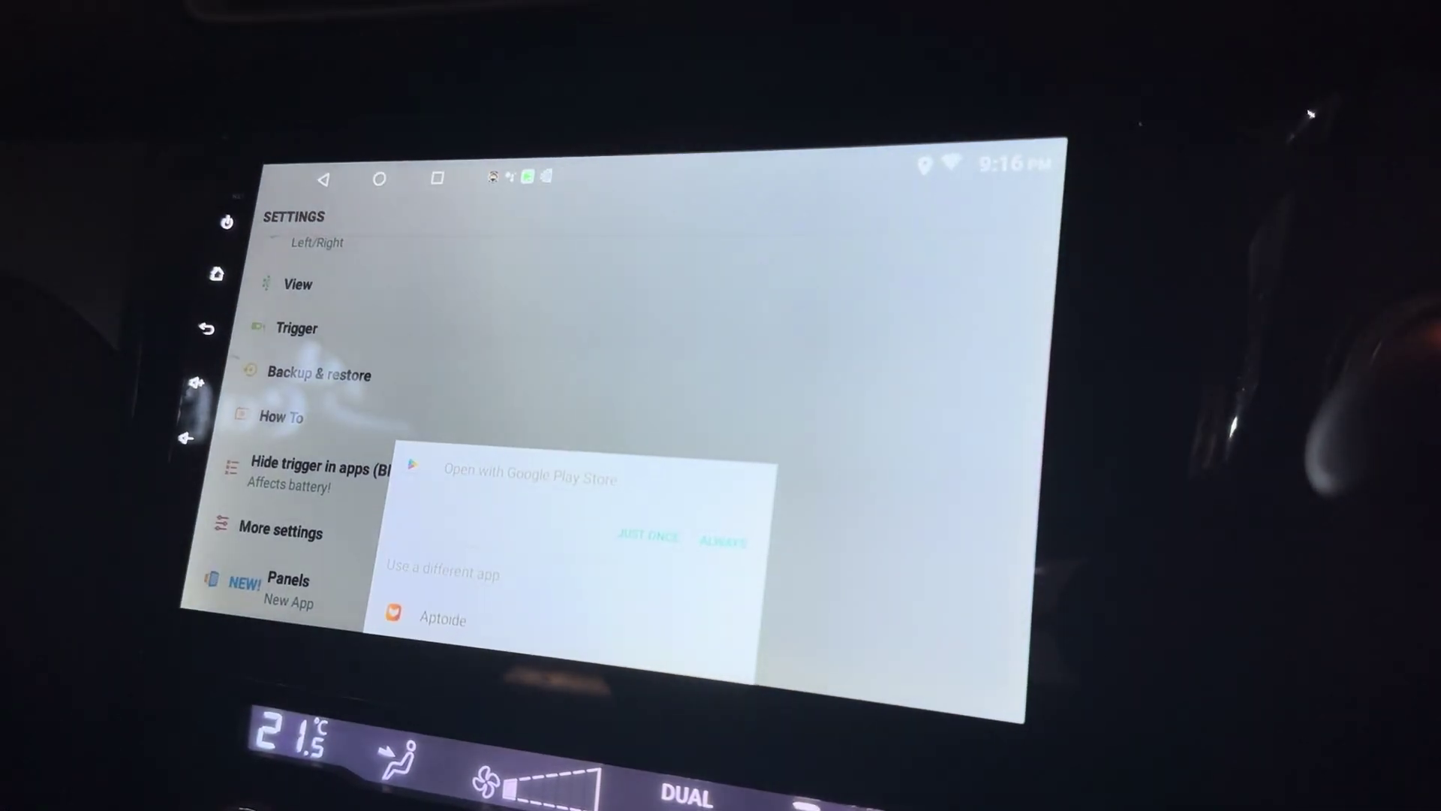
pyautogui.click(609, 371)
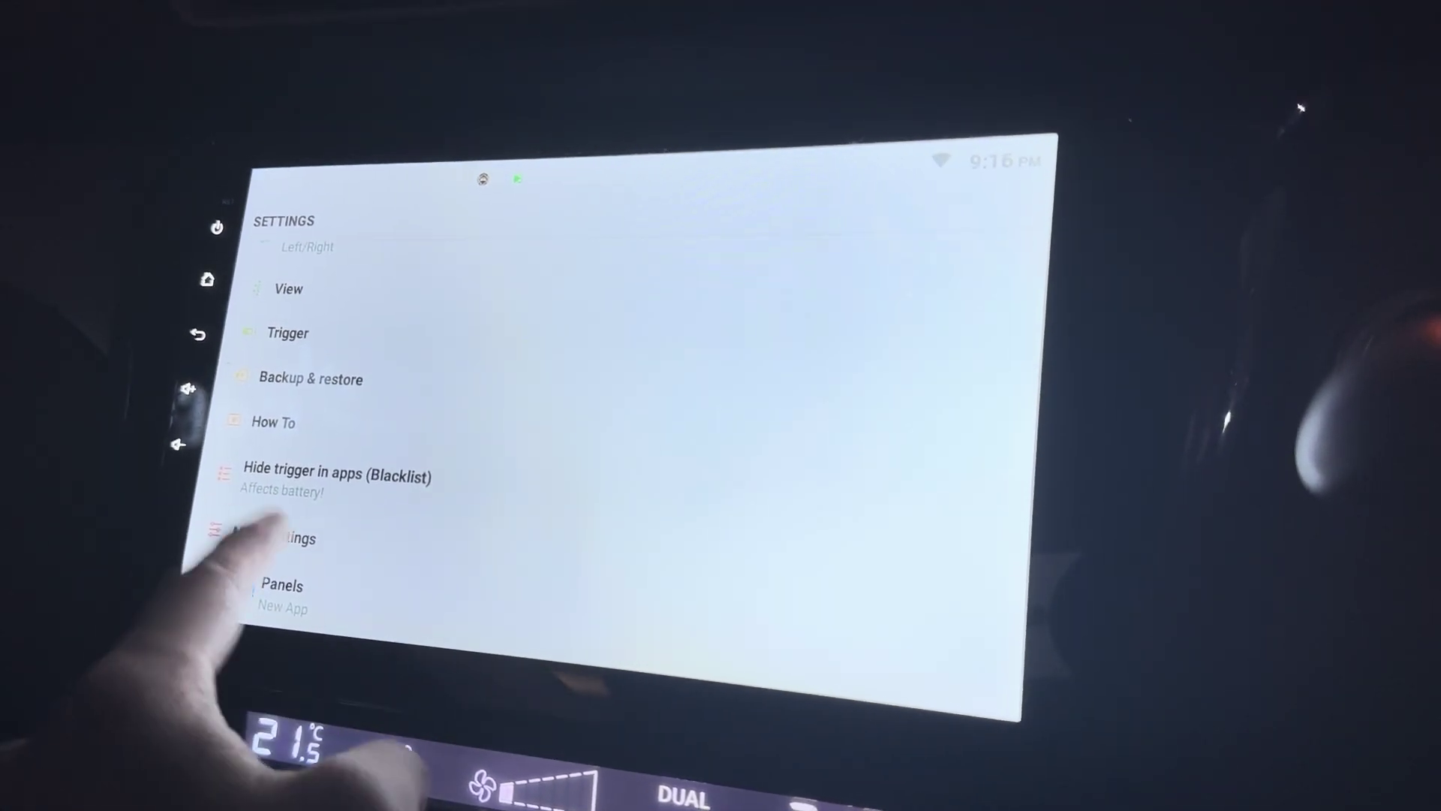
pyautogui.click(269, 529)
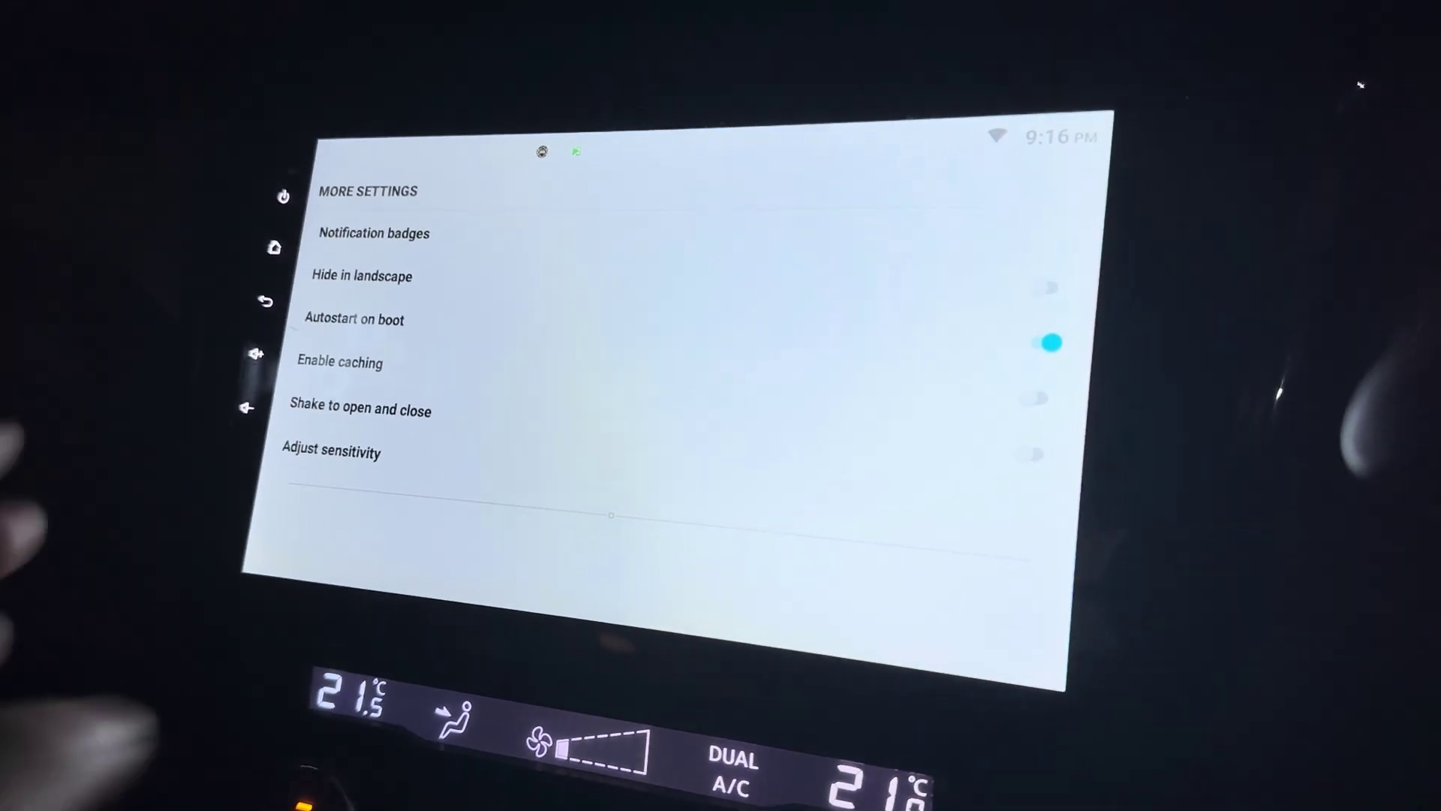
pyautogui.click(266, 301)
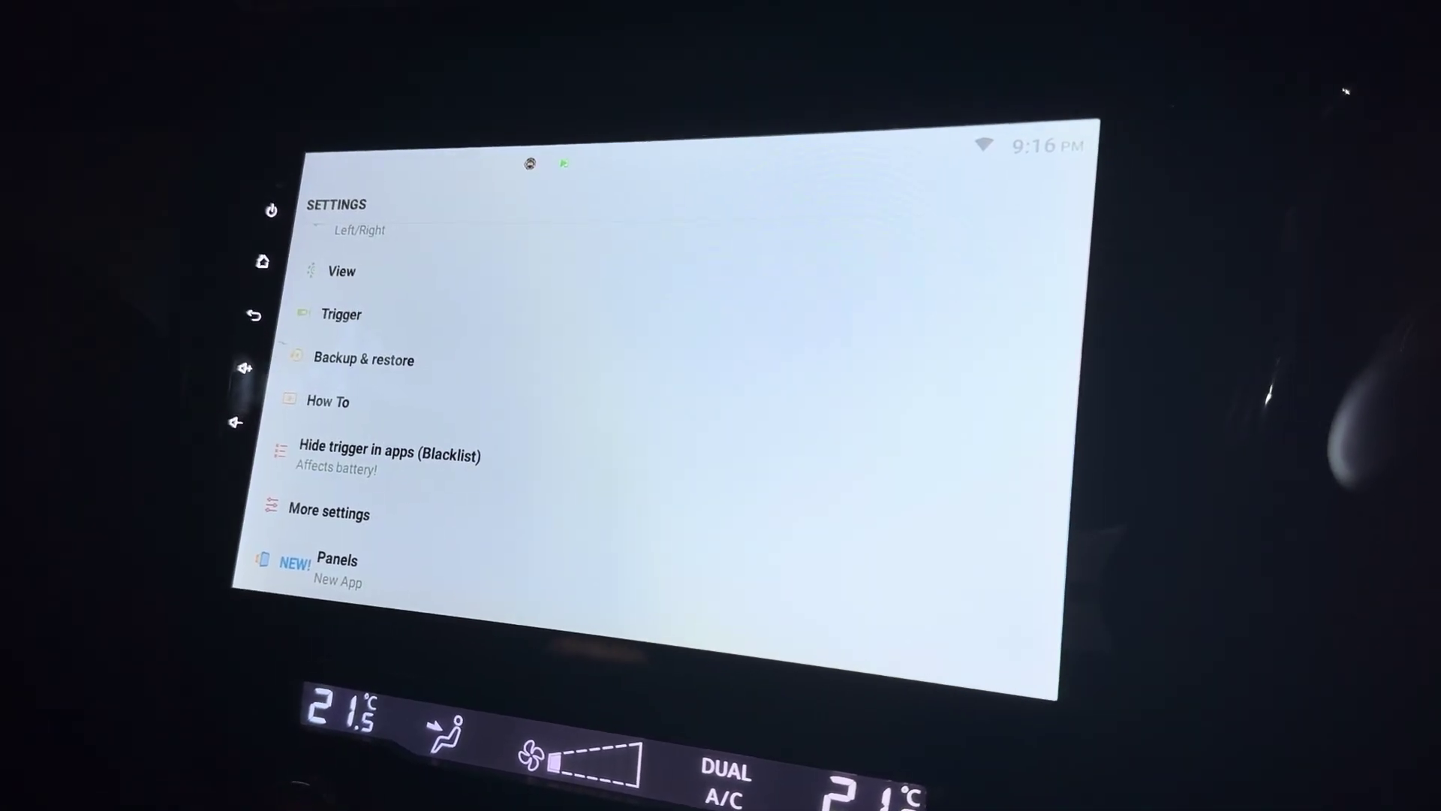
# - Exit Settings to the Nissan home screen and spin the wheel to reveal more apps
pyautogui.click(254, 262)
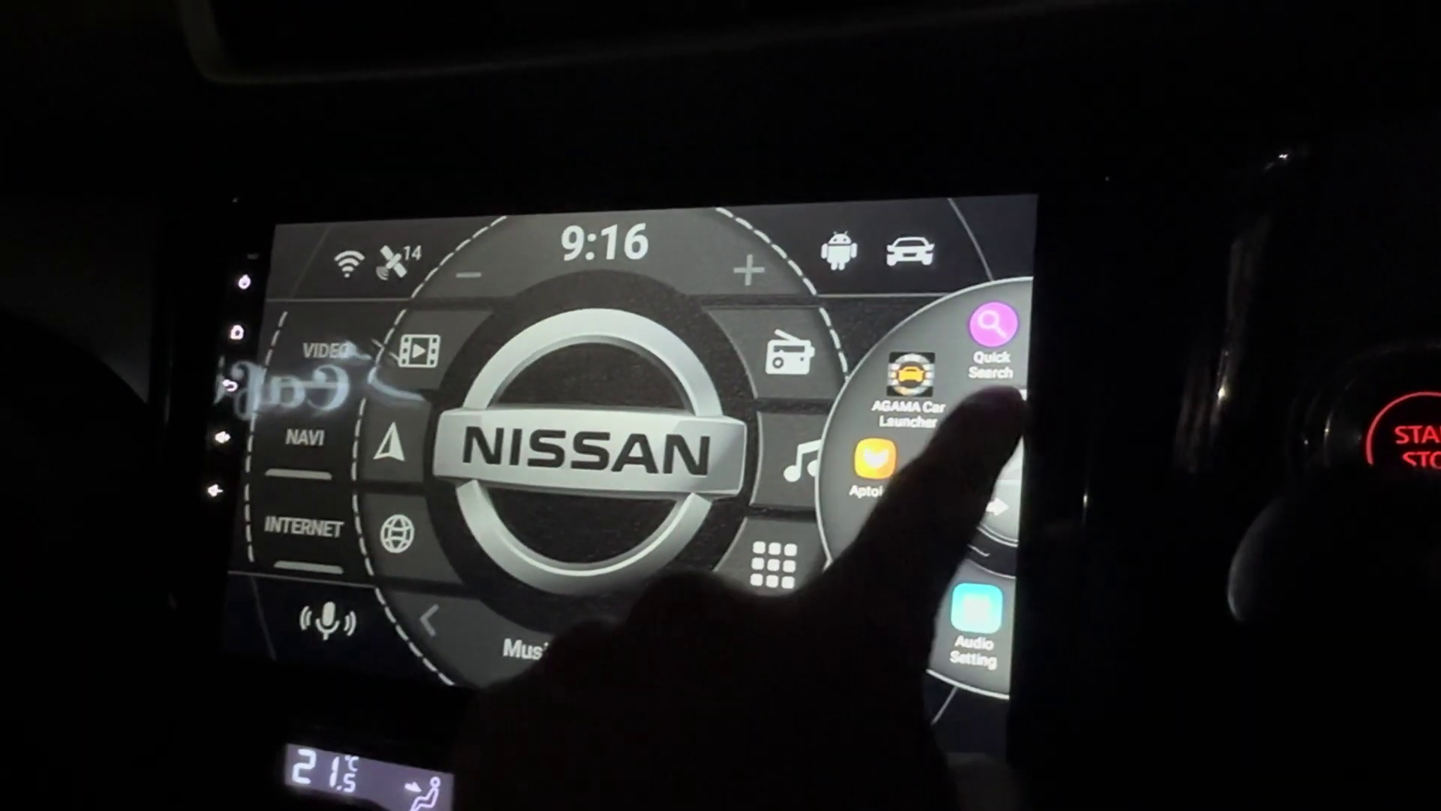
pyautogui.moveTo(958, 484); pyautogui.dragTo(952, 496)
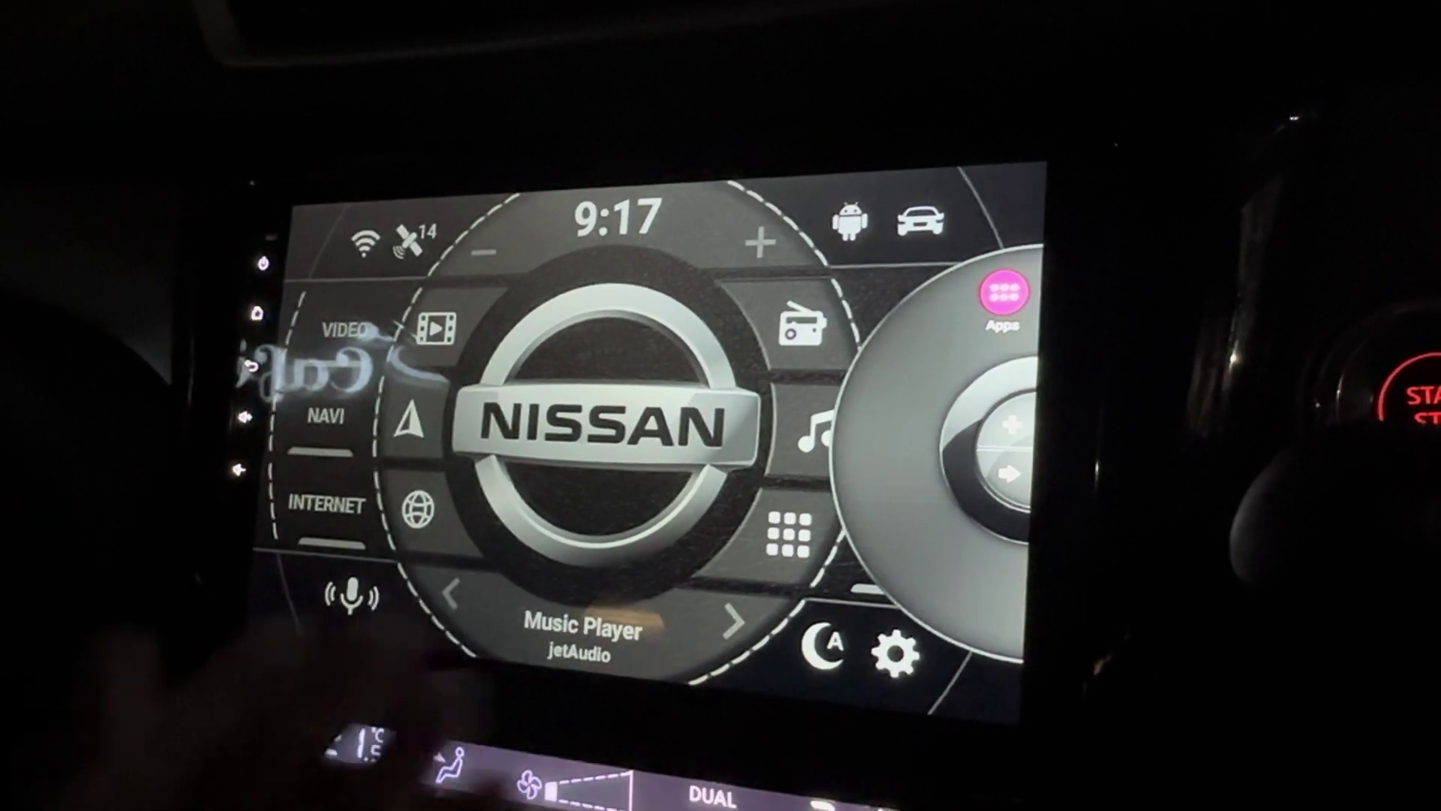
# - Spin the wheel to Quick Search, search 'MUS', dismiss the keyboard, and show APPS
pyautogui.click(490, 417)
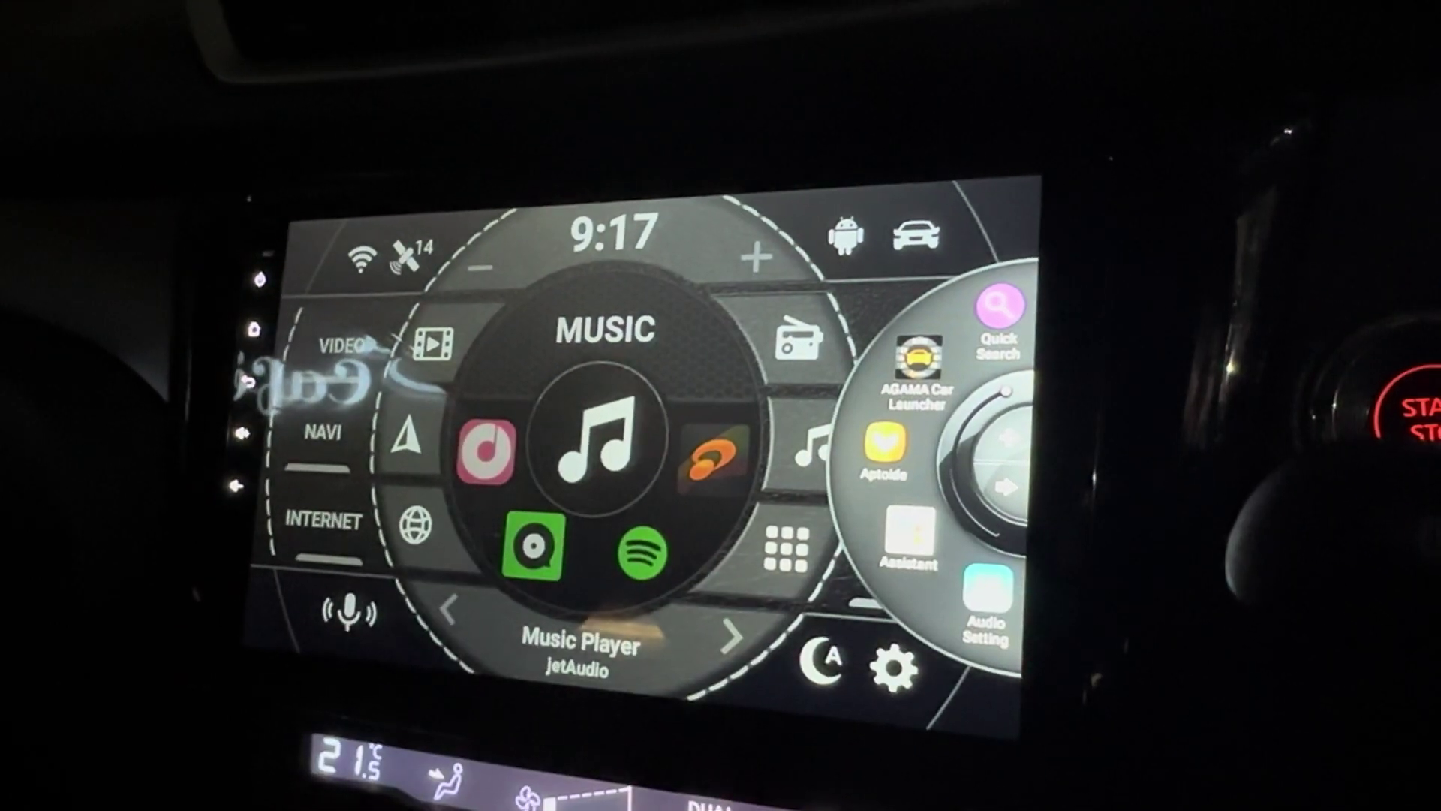
pyautogui.moveTo(900, 507); pyautogui.dragTo(895, 377)
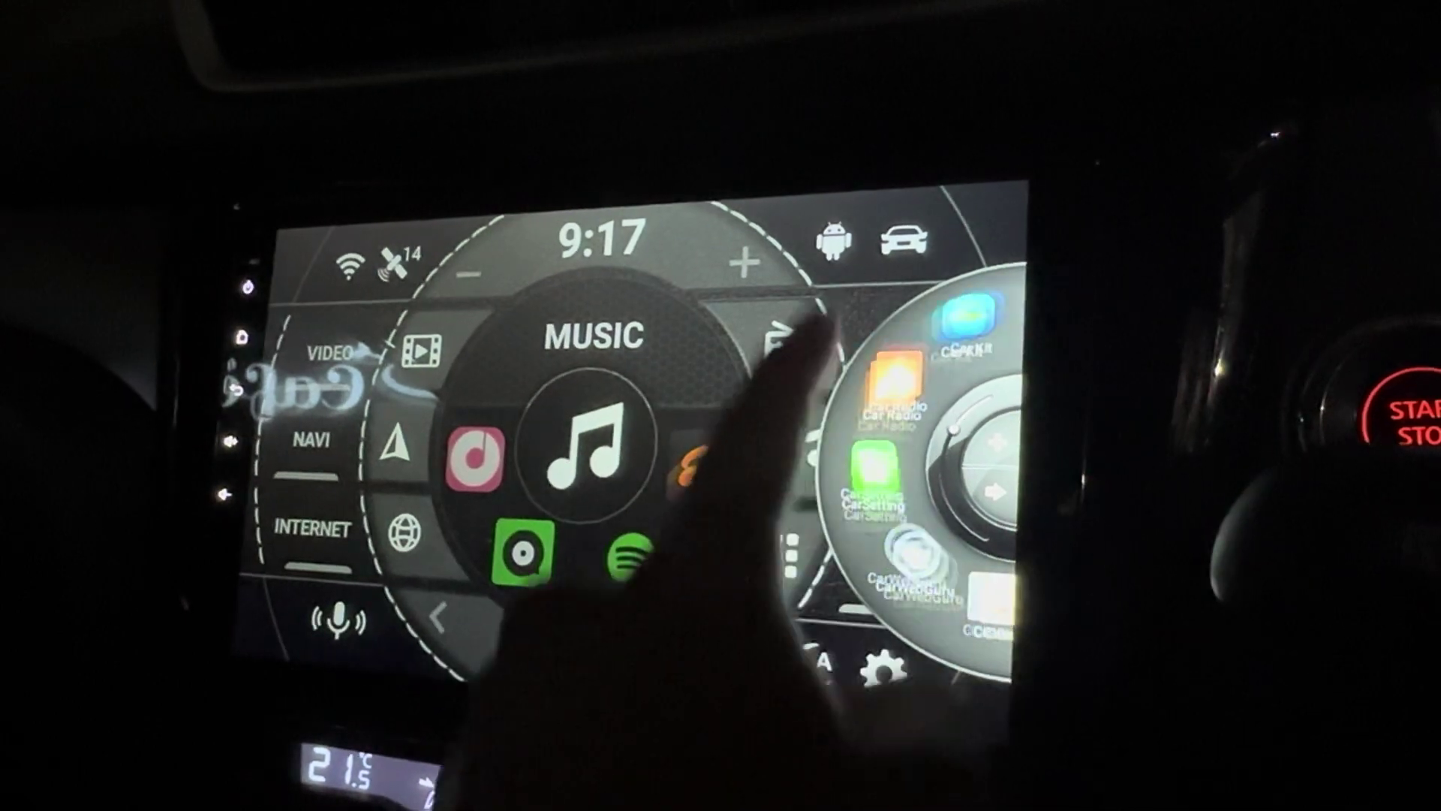
pyautogui.moveTo(872, 428); pyautogui.dragTo(889, 282)
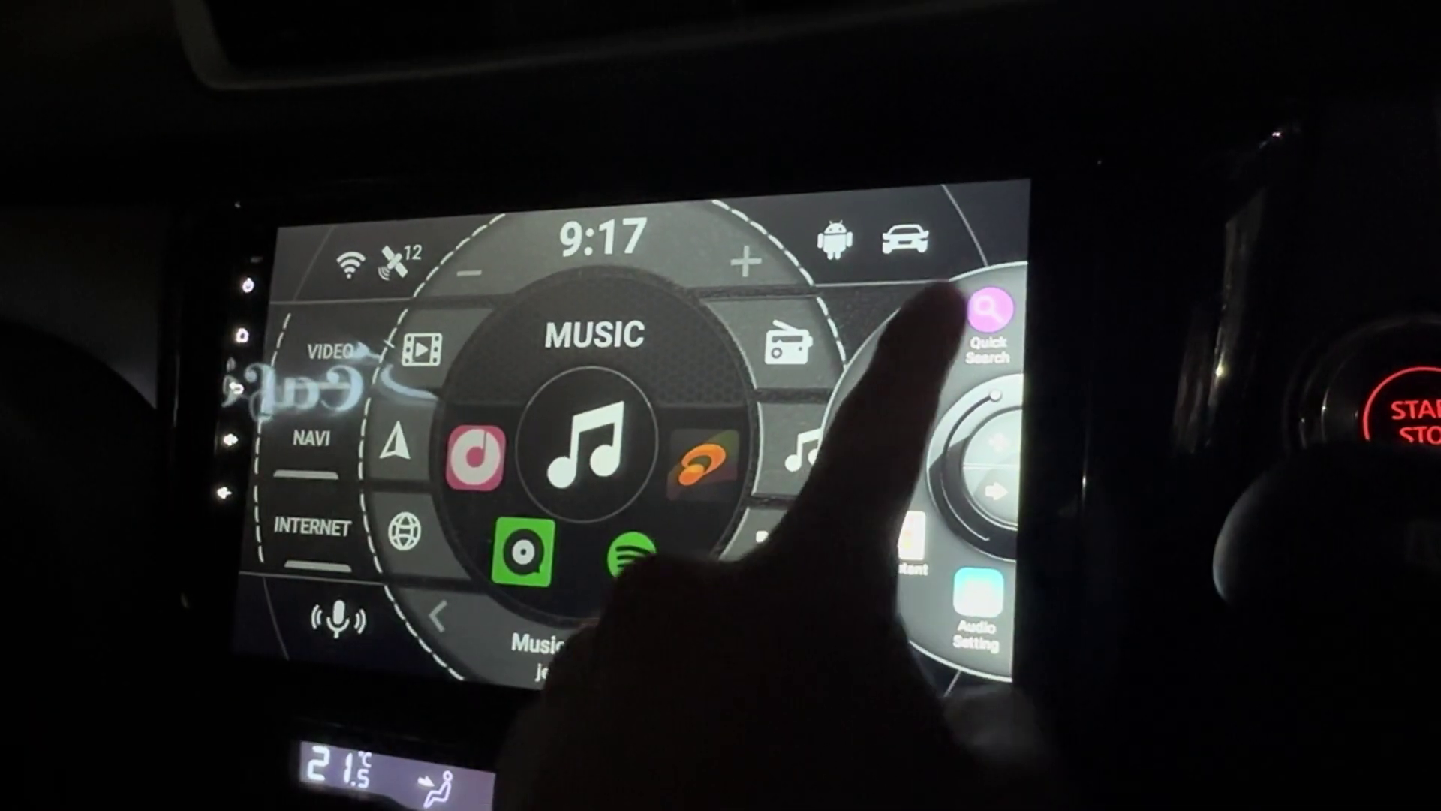
pyautogui.click(576, 647)
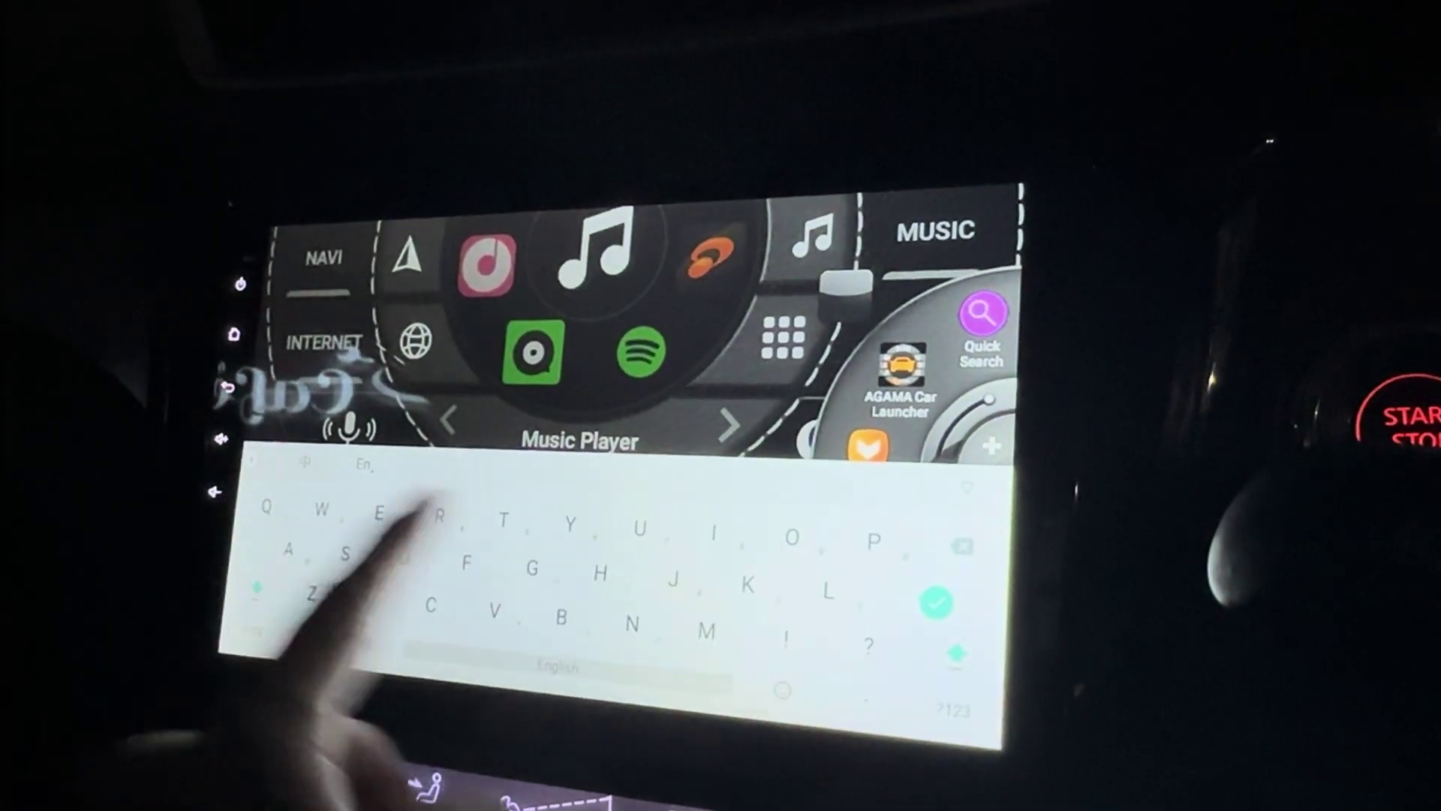
pyautogui.write('MUSIC')
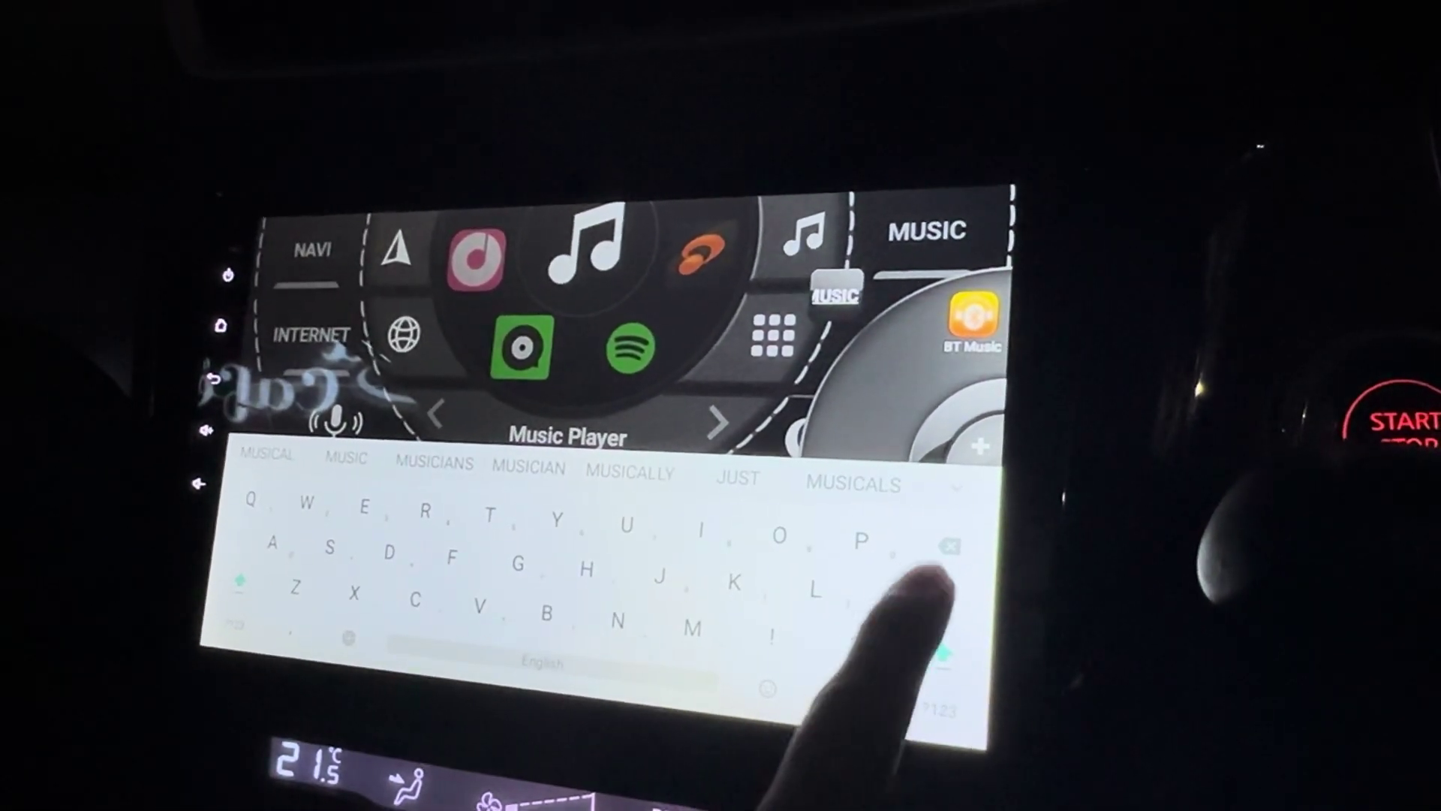
pyautogui.click(924, 580)
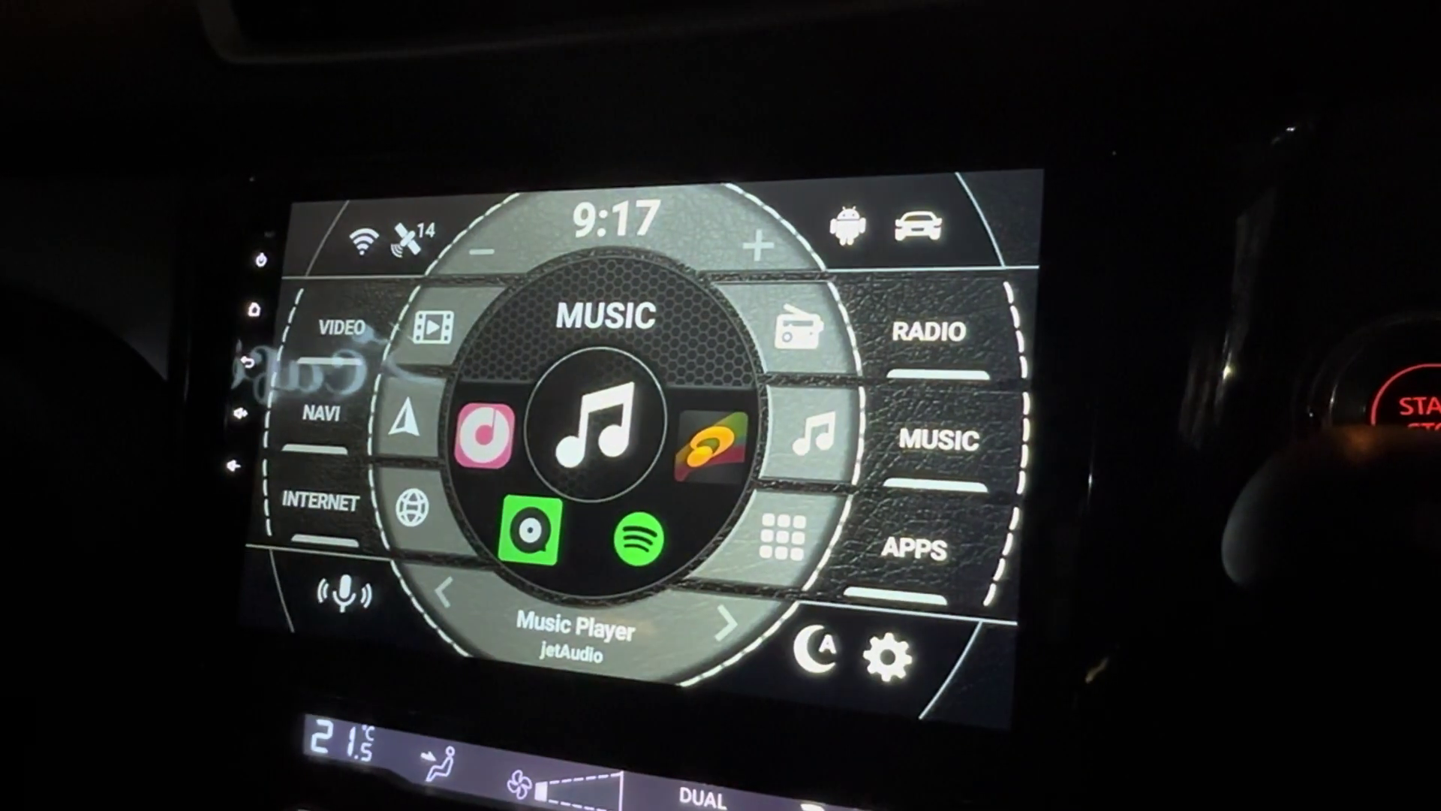
pyautogui.click(901, 546)
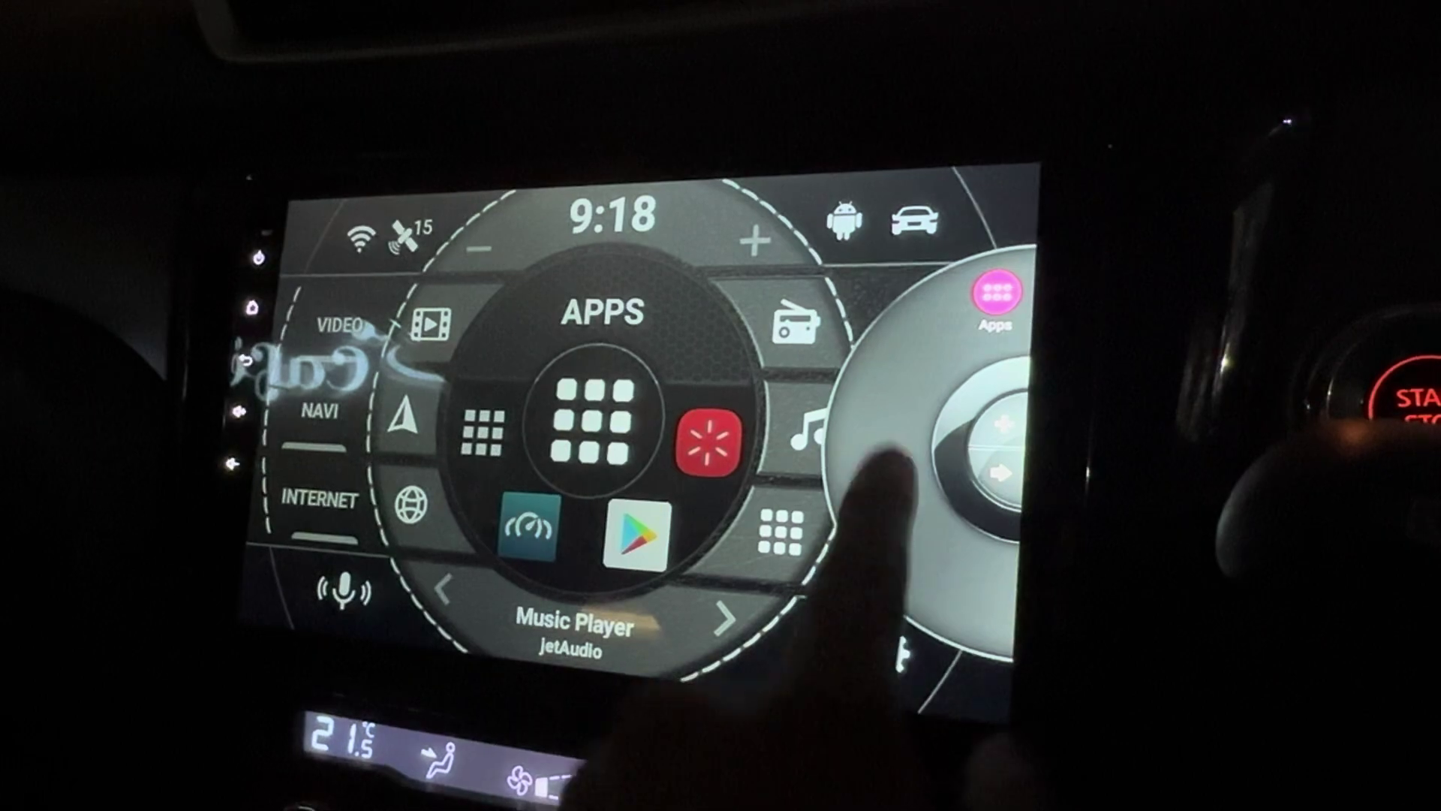
# - Open the sidebar wheel and spin it through apps like AUX and Car Info
pyautogui.click(995, 288)
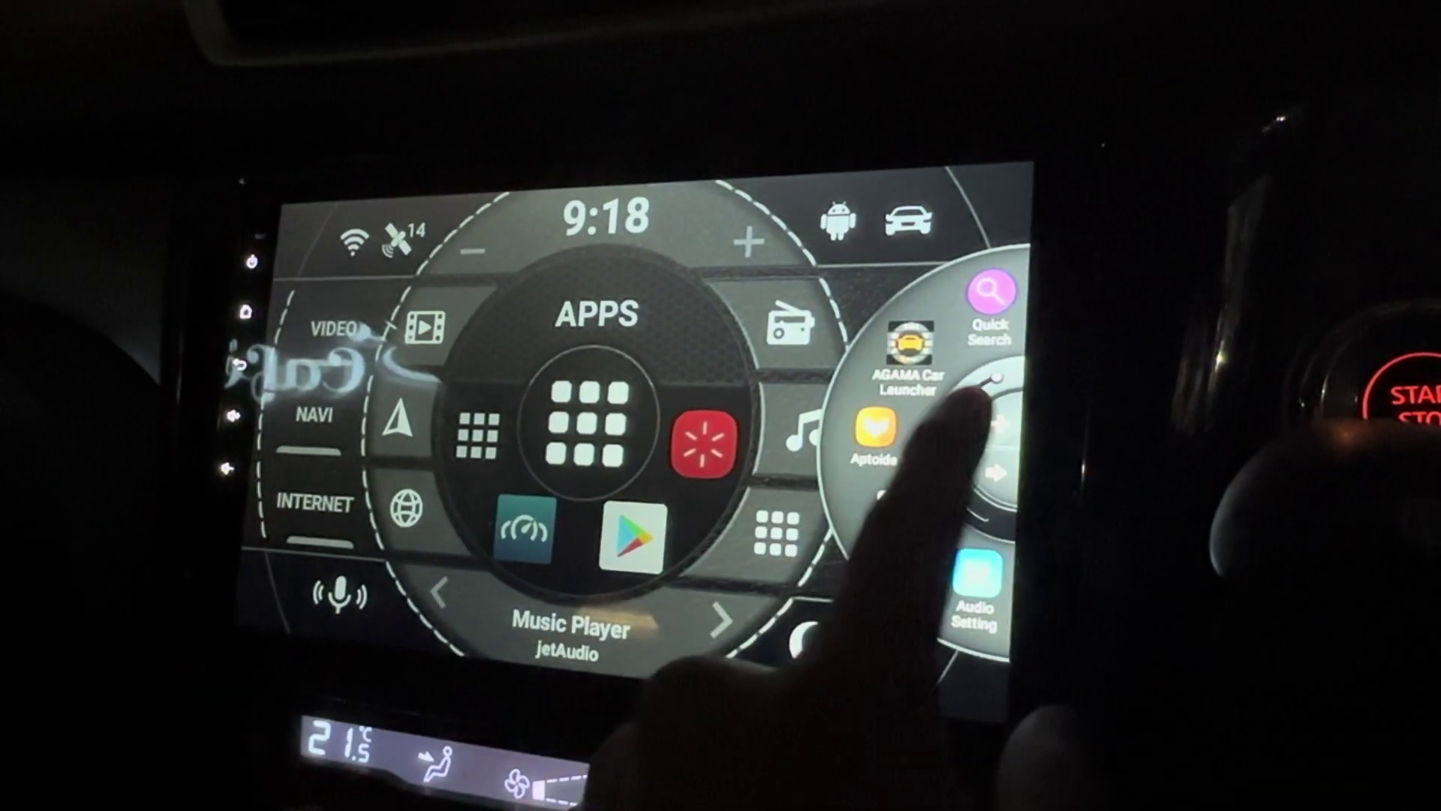
pyautogui.moveTo(933, 417); pyautogui.dragTo(857, 575)
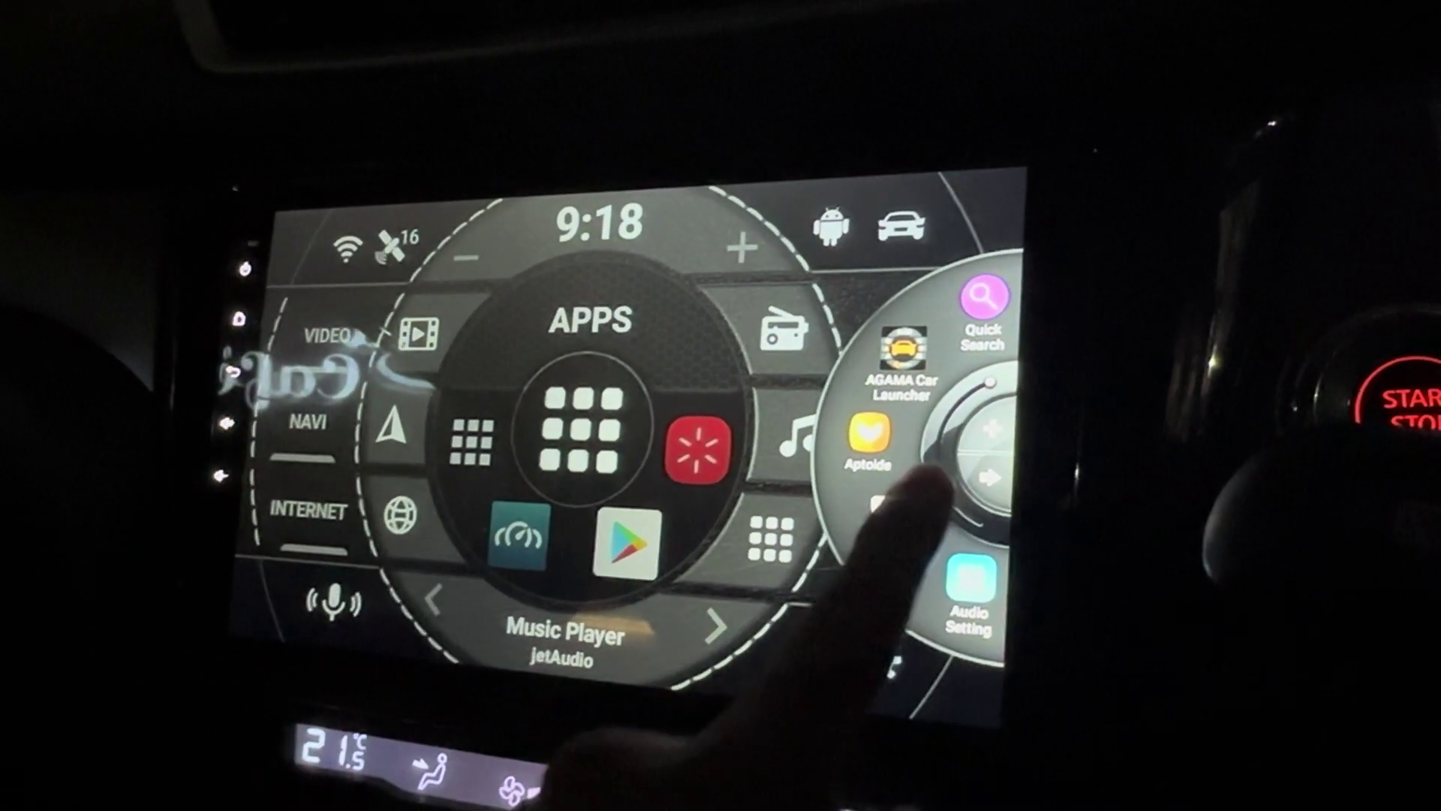
pyautogui.moveTo(862, 253); pyautogui.dragTo(873, 383)
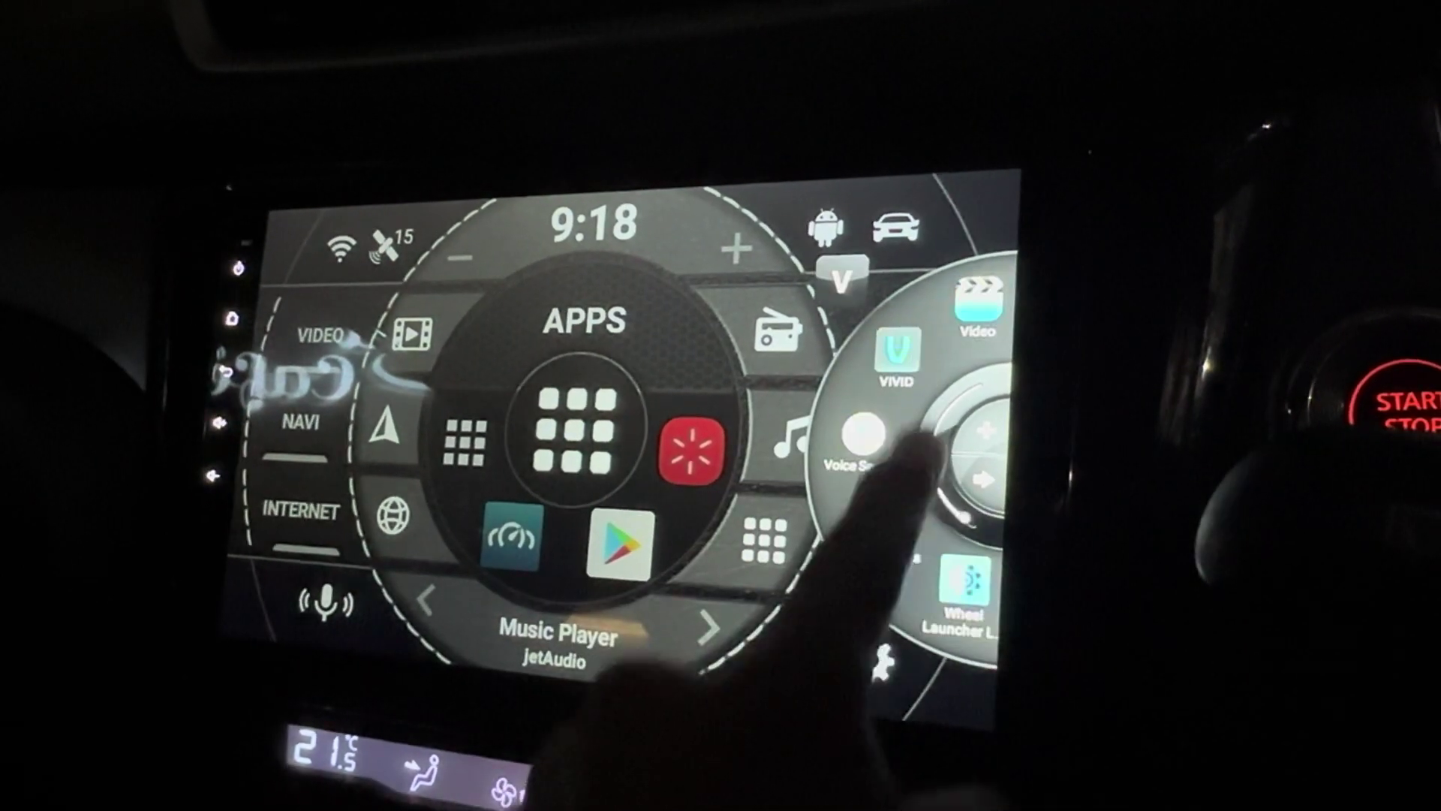
pyautogui.moveTo(918, 444); pyautogui.dragTo(789, 282)
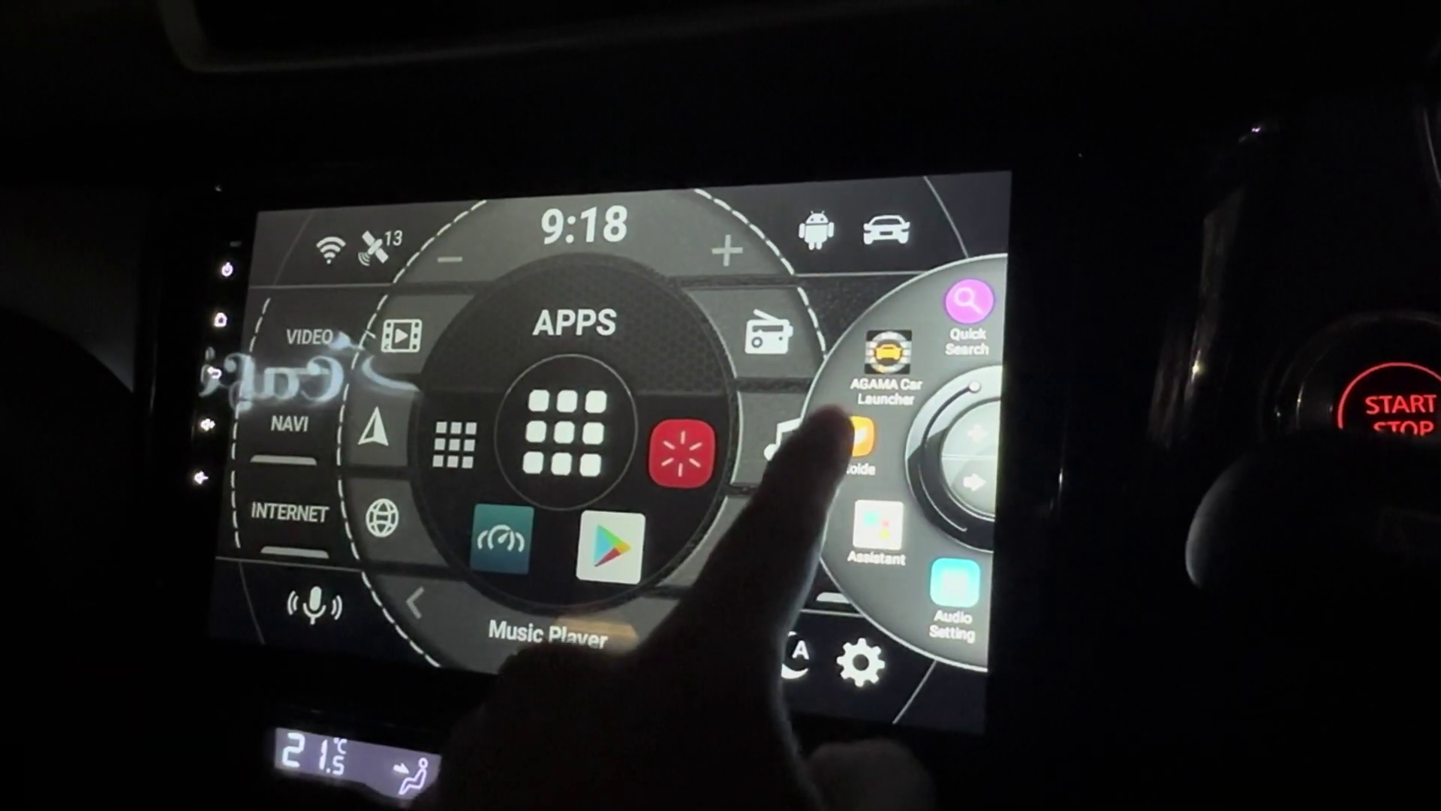
pyautogui.moveTo(839, 422); pyautogui.dragTo(861, 276)
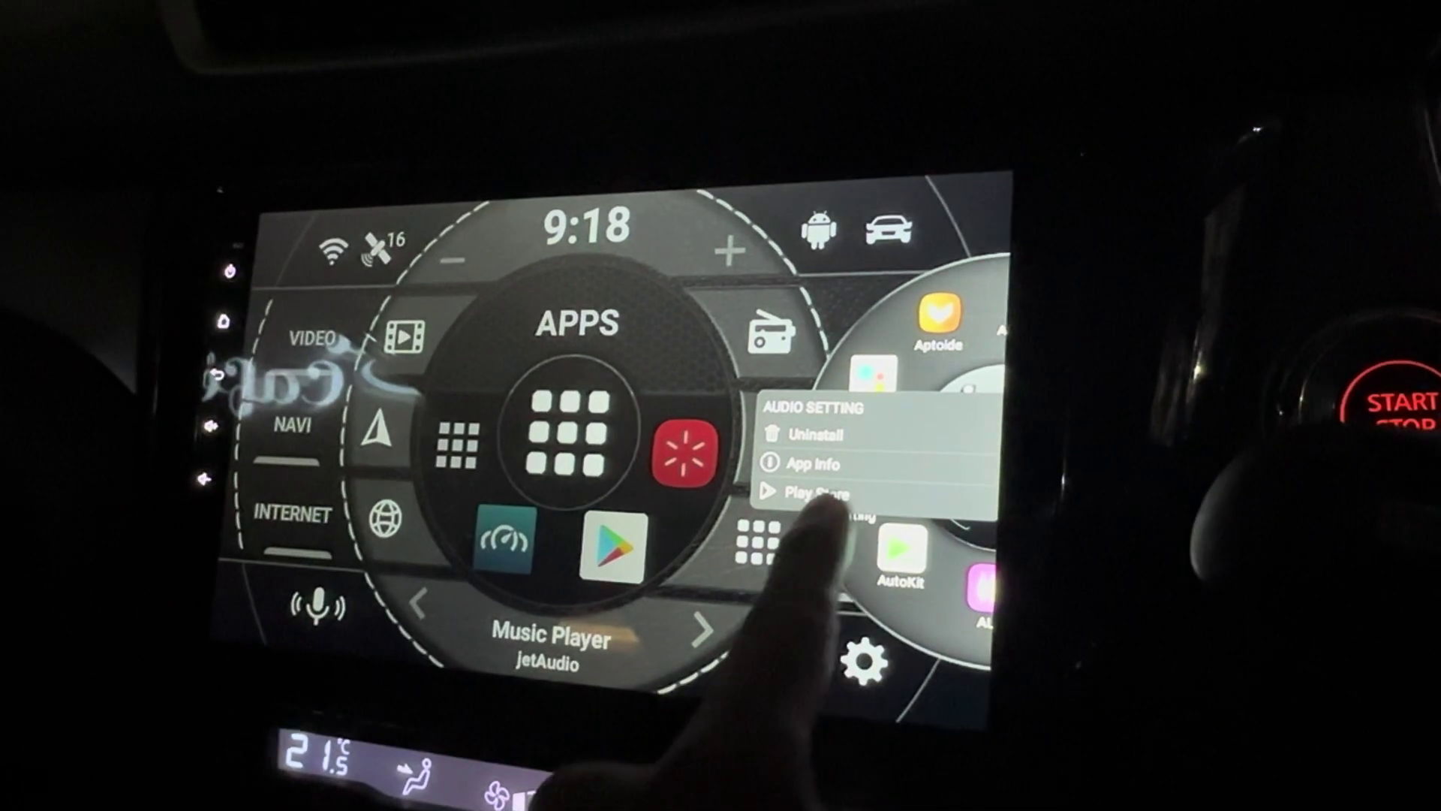
# - Dismiss the Audio Setting and Car Info app options, then close the wheel
pyautogui.click(855, 586)
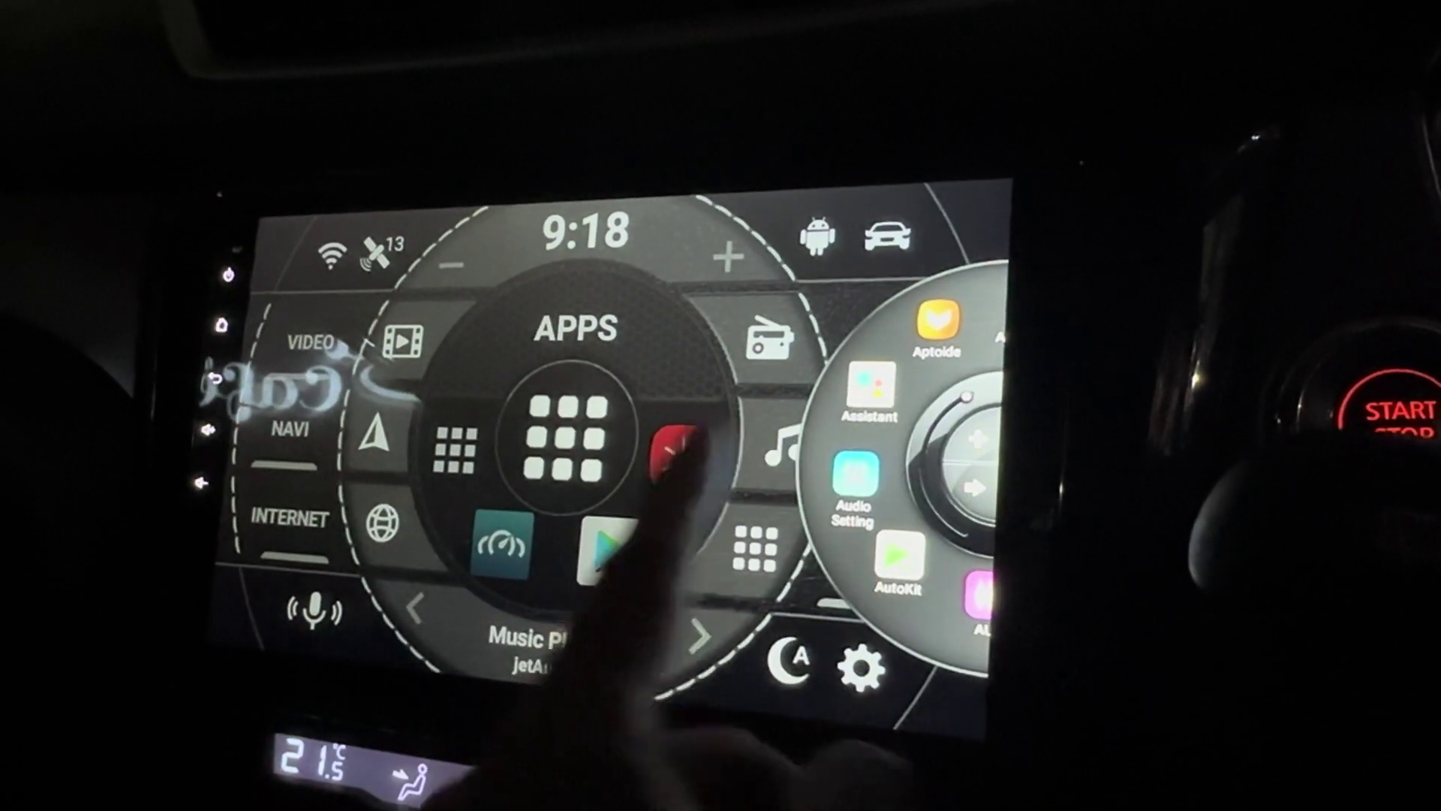
pyautogui.moveTo(924, 563); pyautogui.dragTo(873, 315)
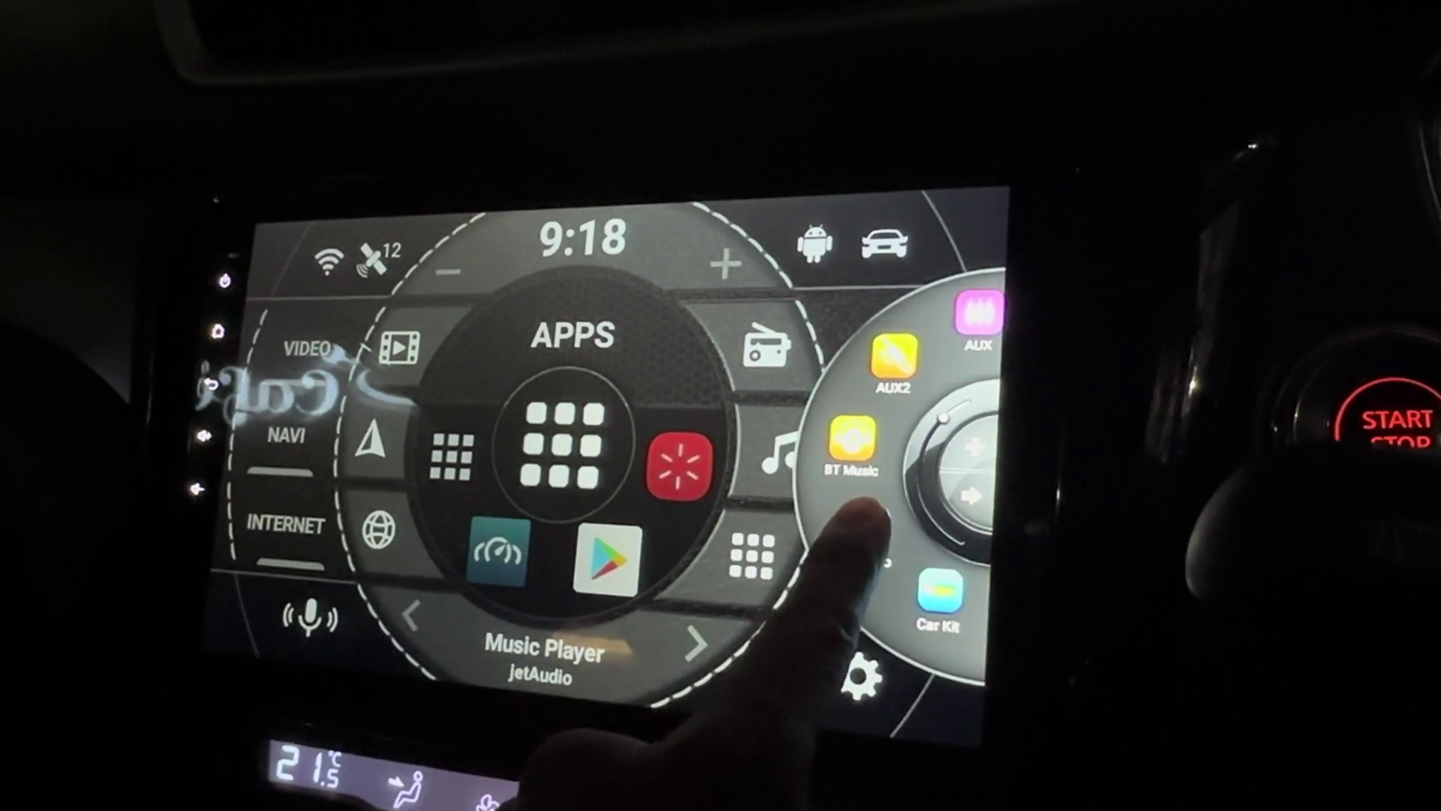
pyautogui.click(744, 546)
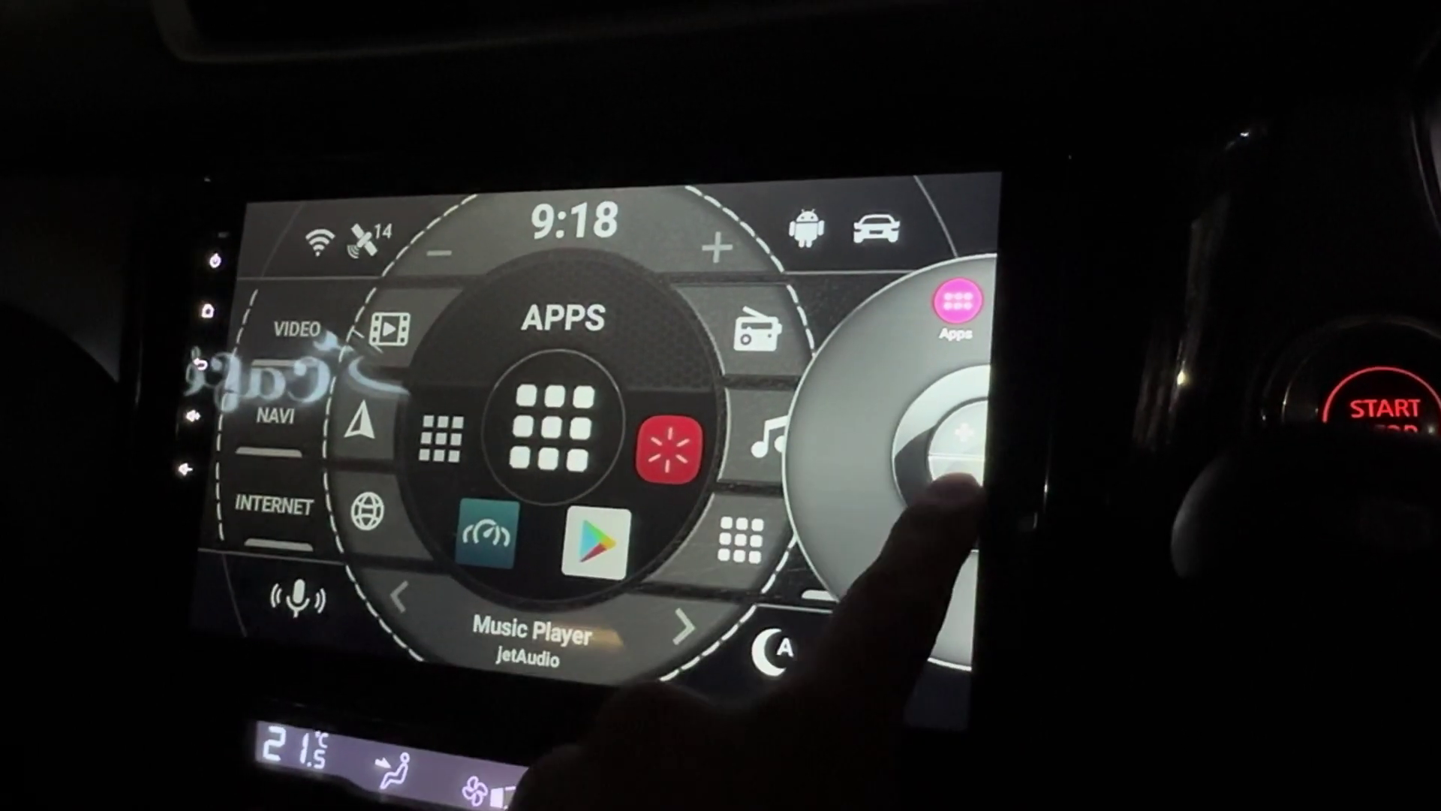
pyautogui.click(951, 478)
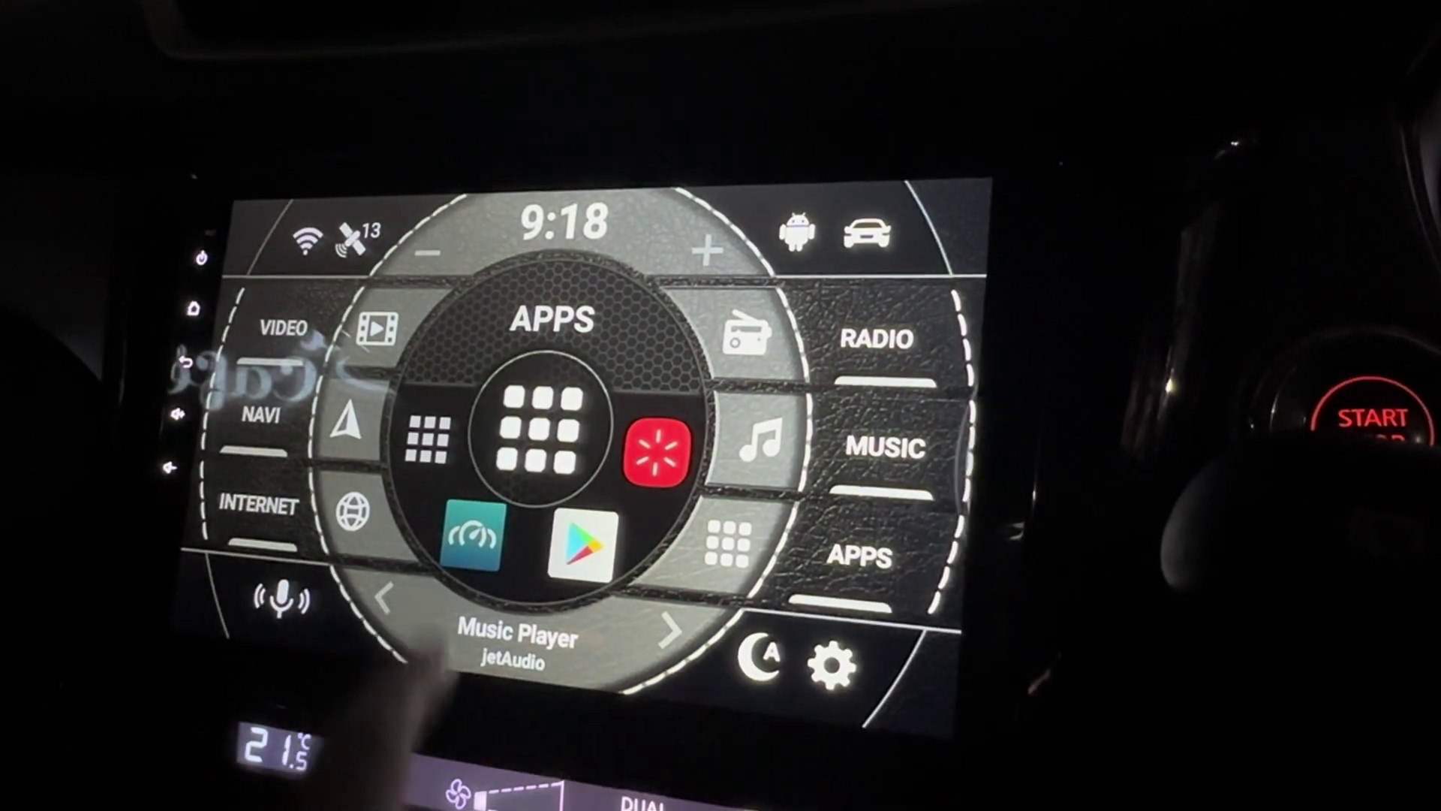
# - Bring up the sidebar from the right-edge trigger and expand its pink Apps list
pyautogui.click(884, 434)
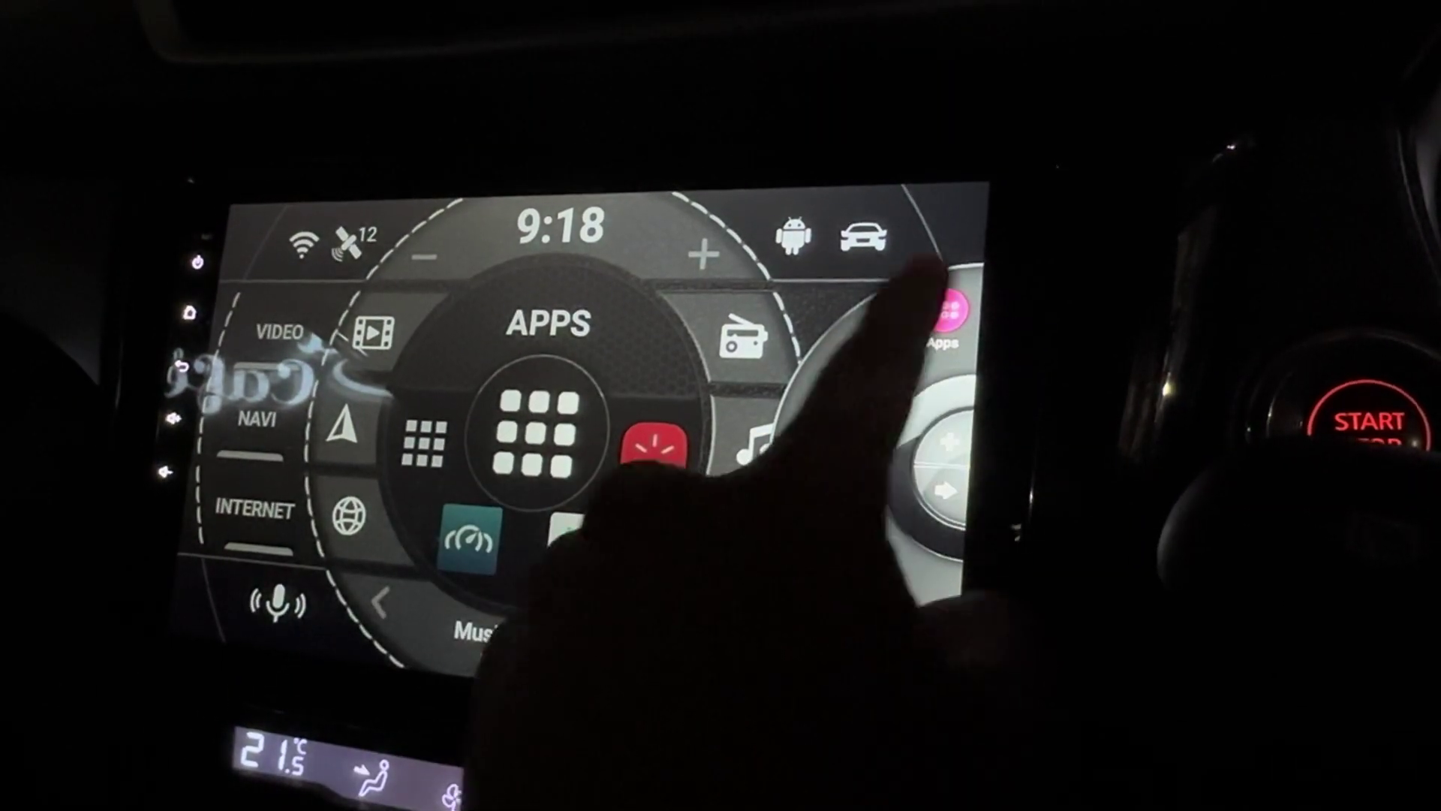
pyautogui.click(945, 306)
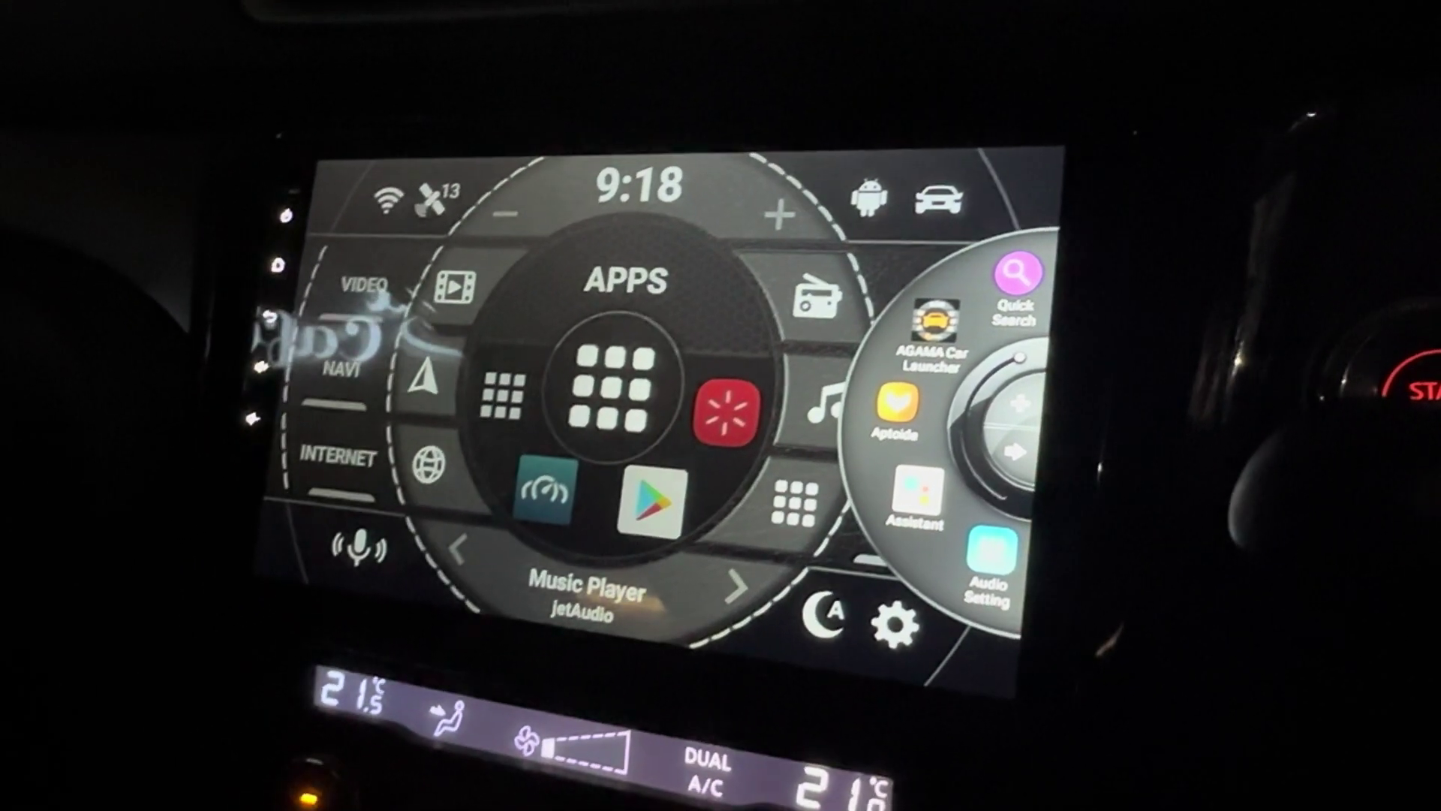